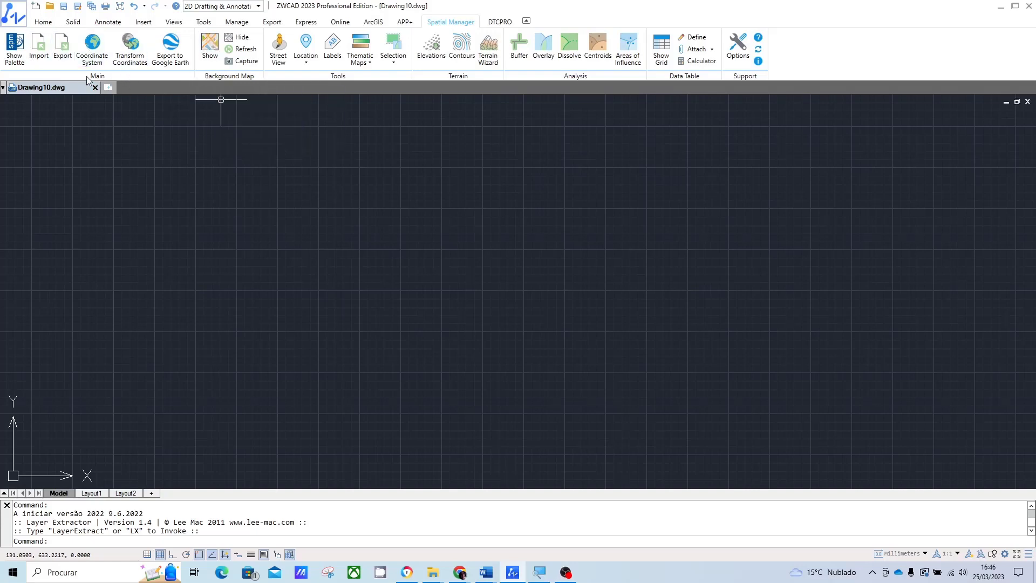
Start a Spatial Manager import of _840400.jpg from Geo referencia and advance to its positioning.
click(36, 56)
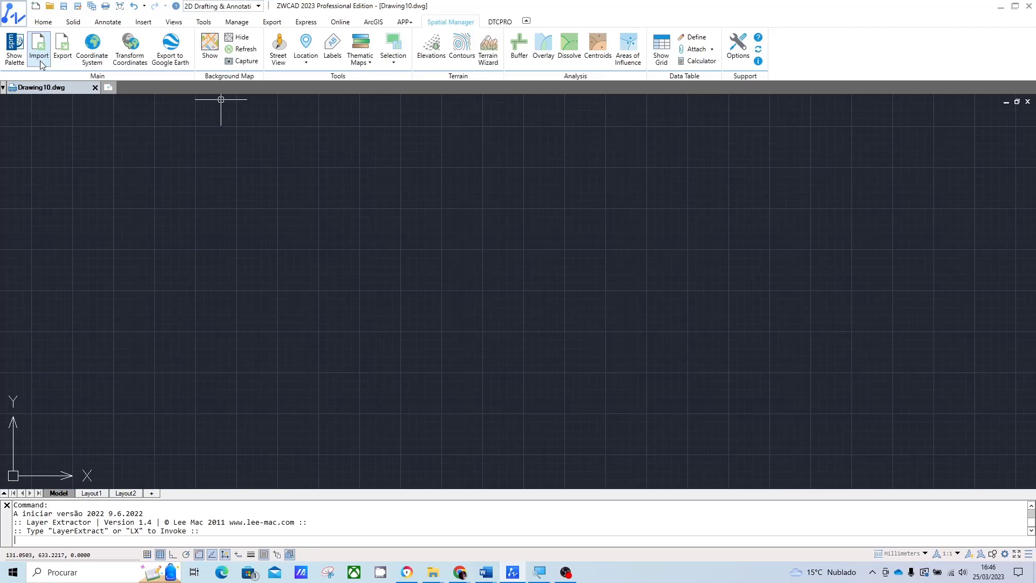
click(41, 62)
drag(436, 121, 263, 123)
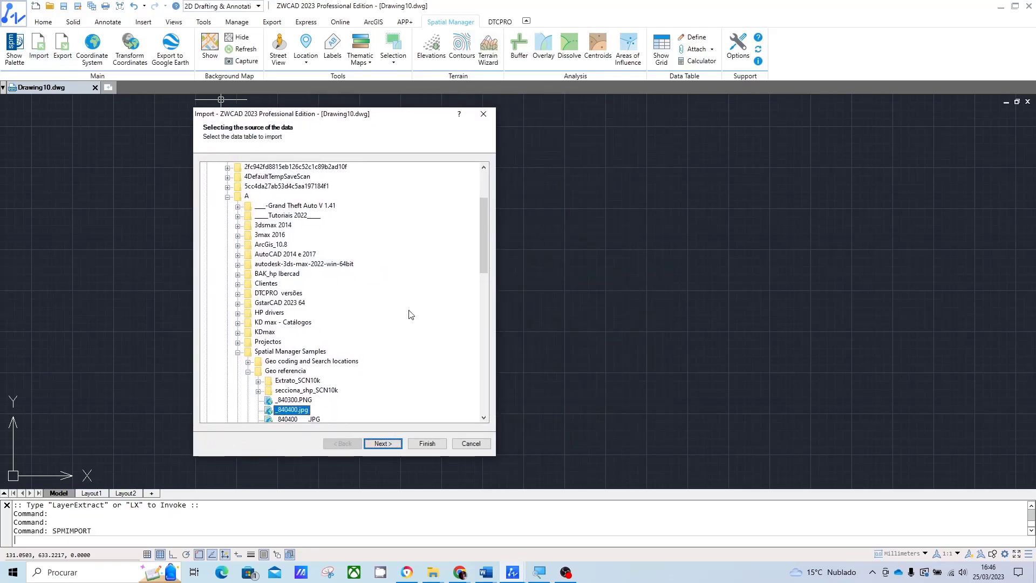
drag(483, 263, 484, 291)
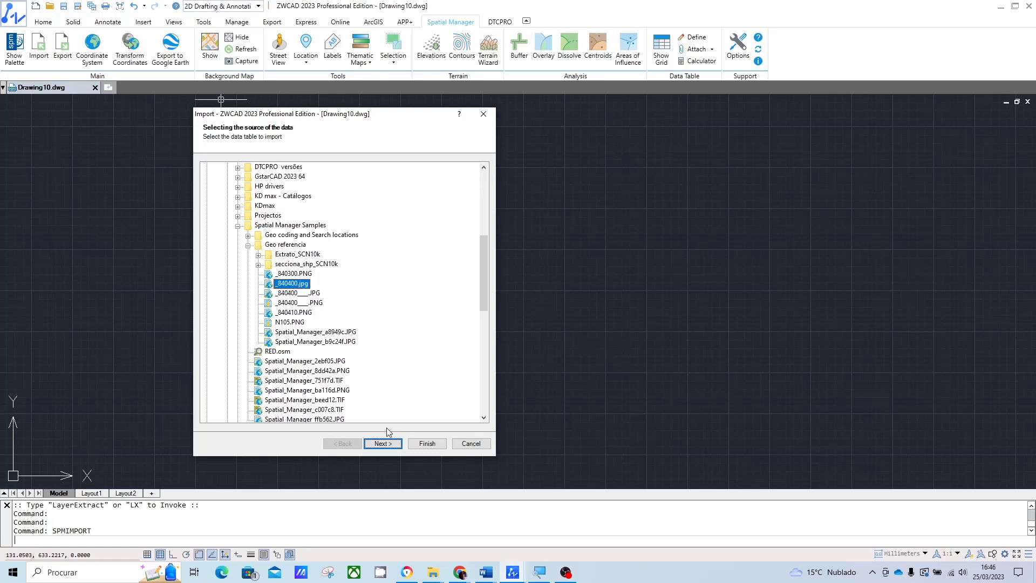
click(382, 444)
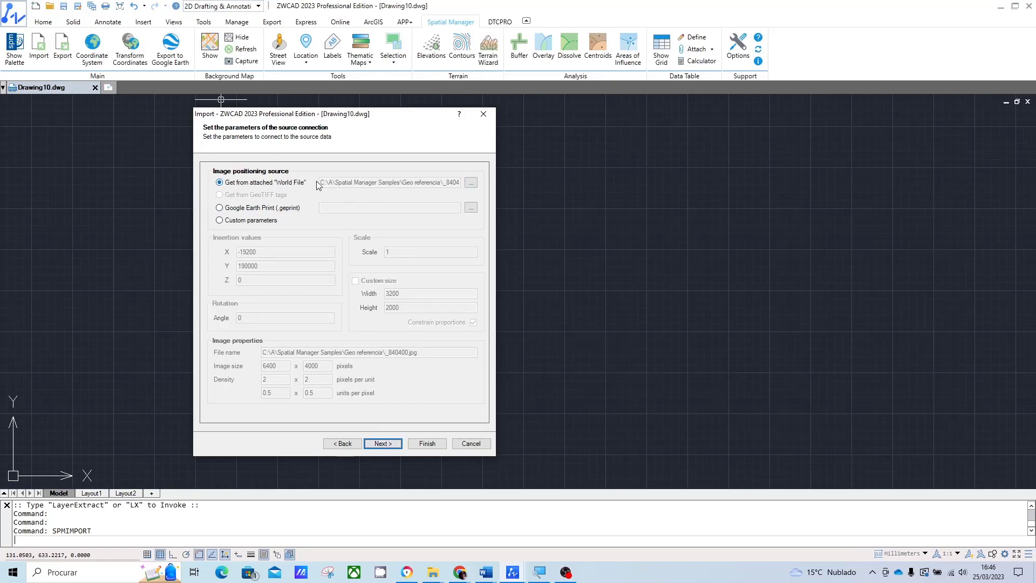
Browse for the world file, listing All Files to select _840400.jgw.
click(471, 182)
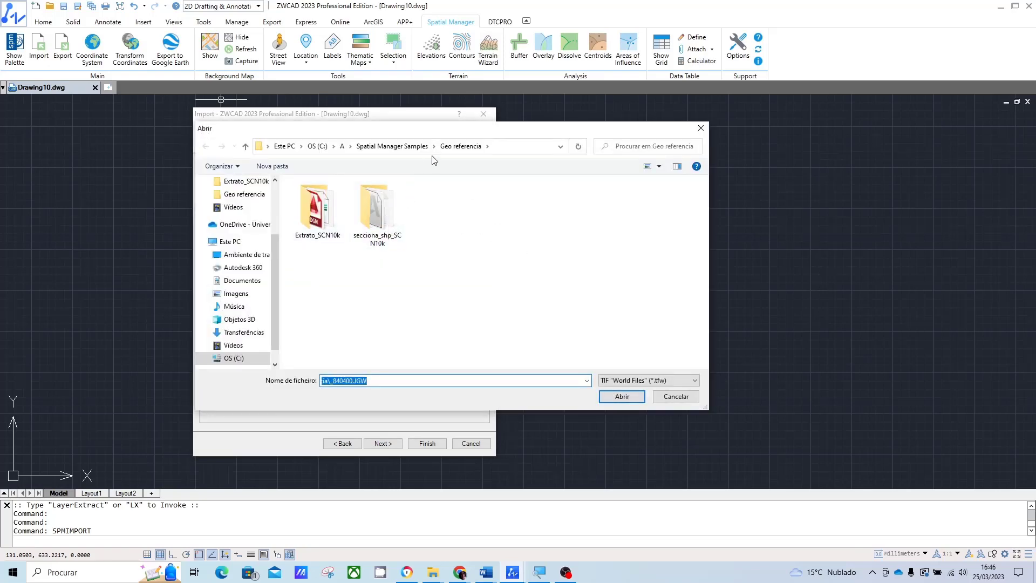
click(666, 380)
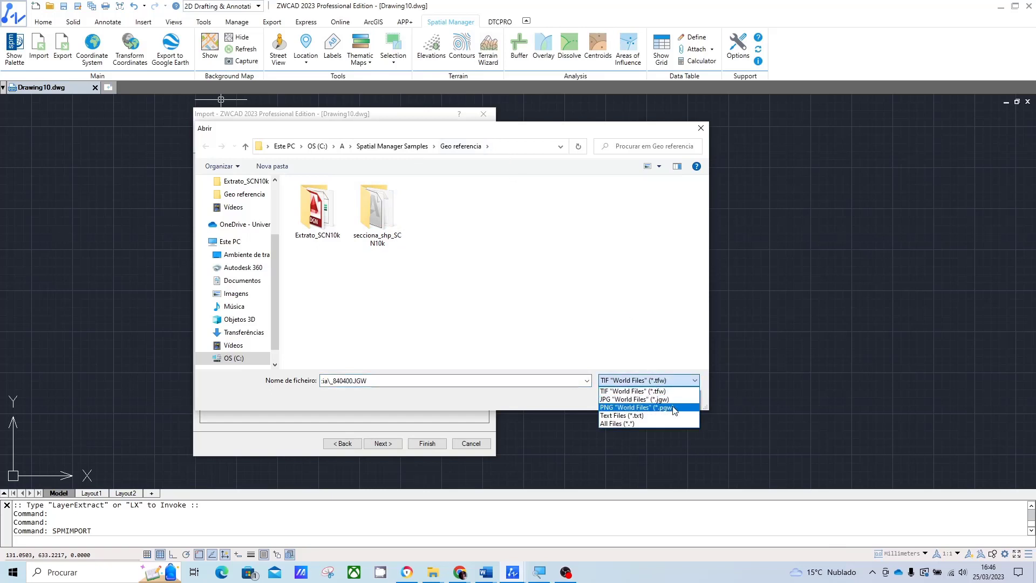
click(672, 423)
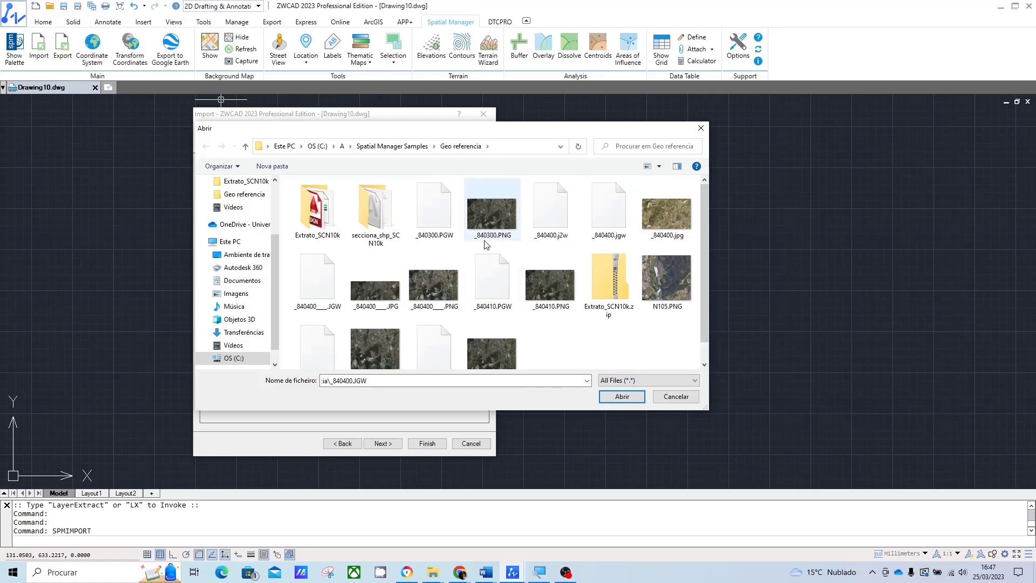
click(613, 218)
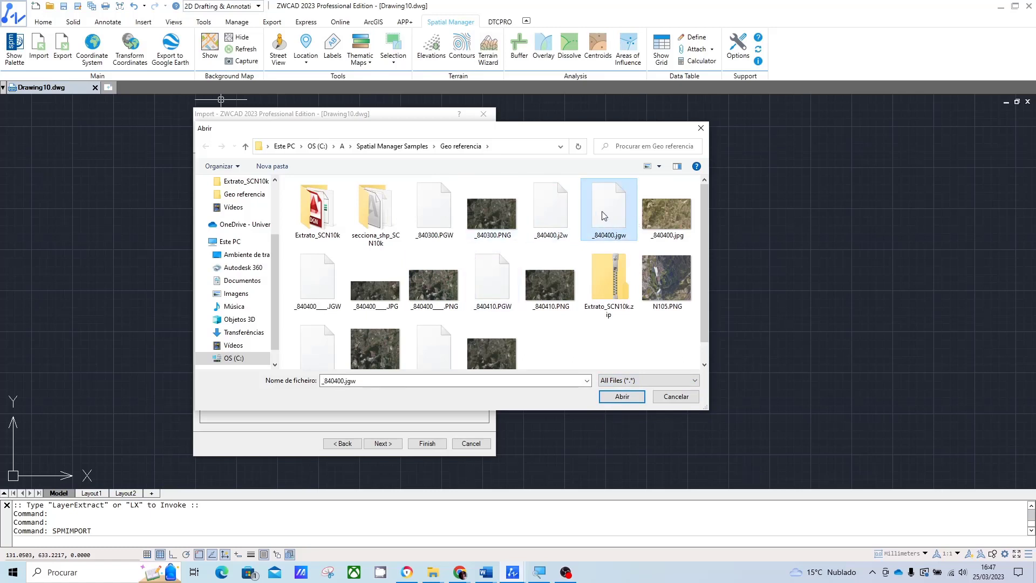
Open _840400.jgw in Notepad (Bloco de notas) without making it the default app.
right_click(609, 216)
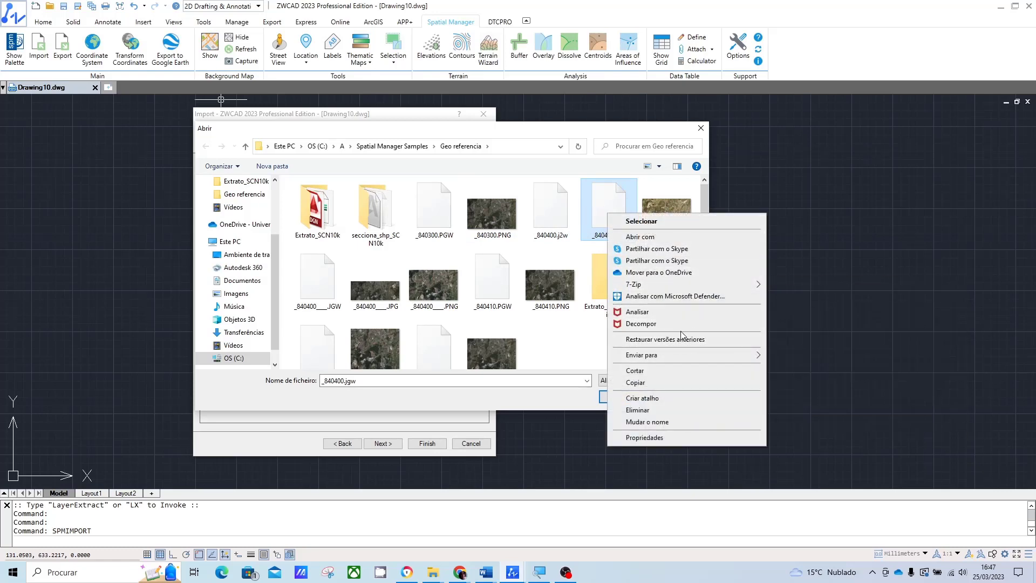
click(641, 237)
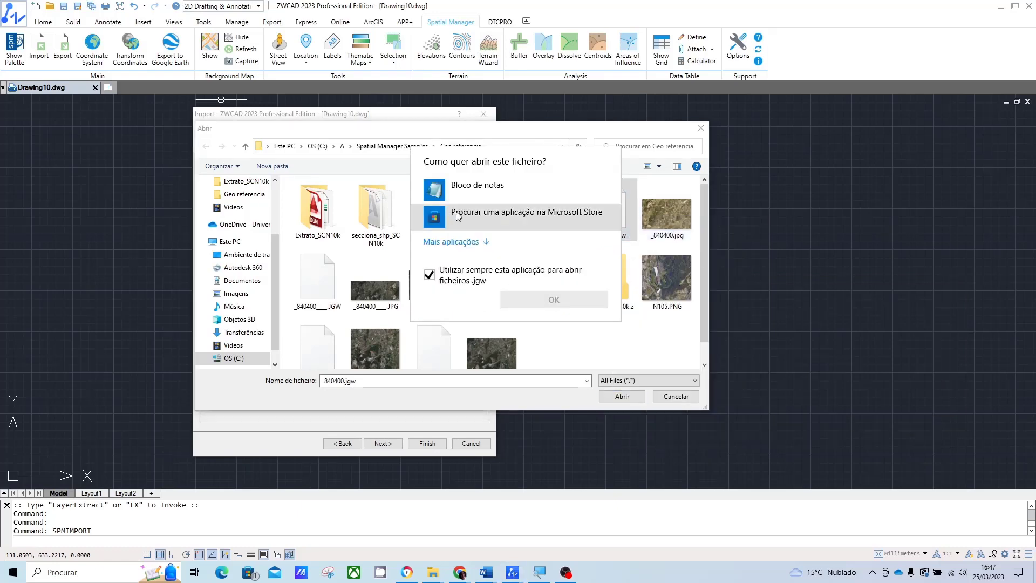
click(429, 275)
click(486, 190)
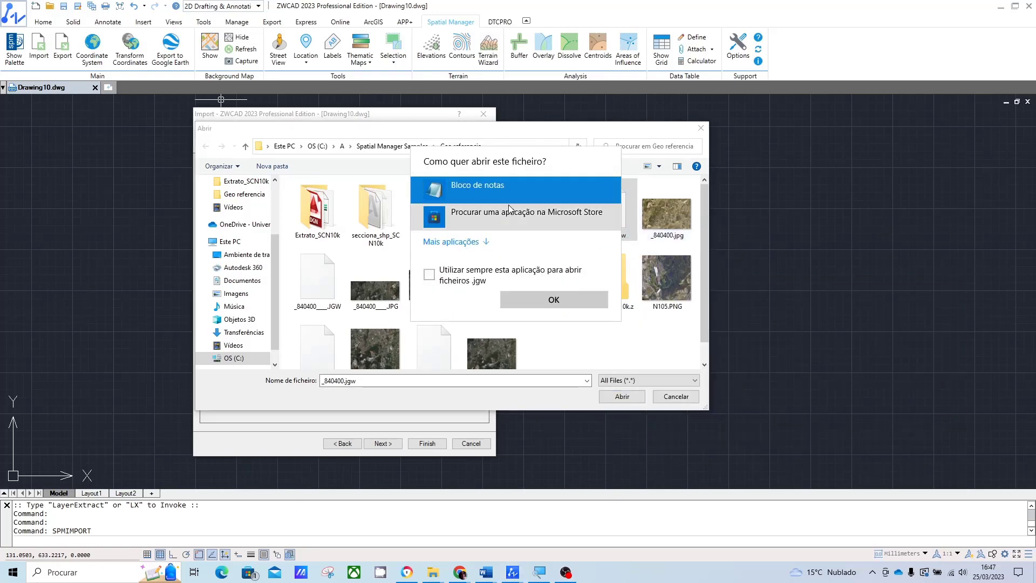
click(550, 300)
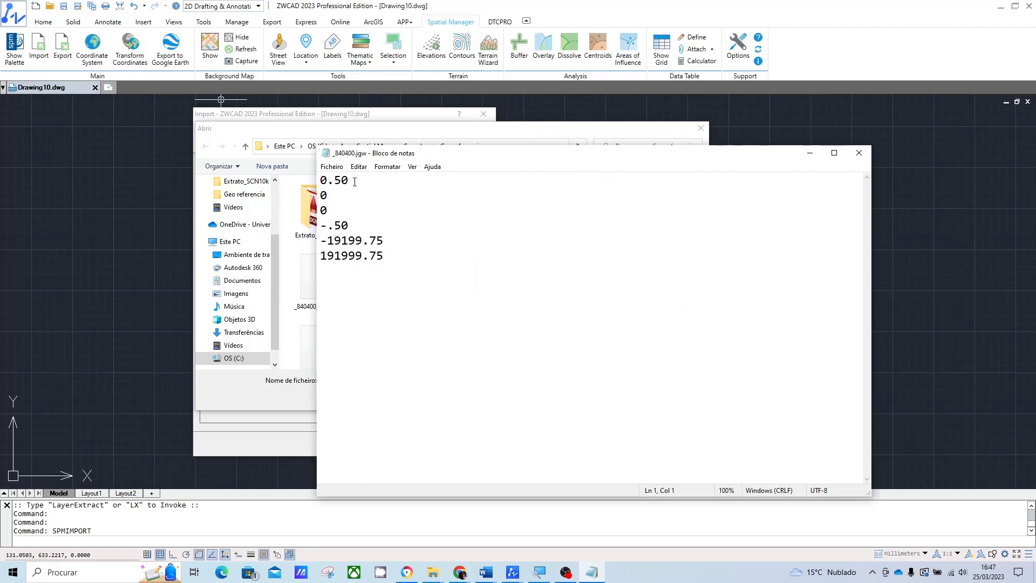
Highlight the 0.50 pixel size and origin -19199.75, 191999.75, then close Notepad.
drag(355, 181, 320, 181)
drag(382, 250, 334, 241)
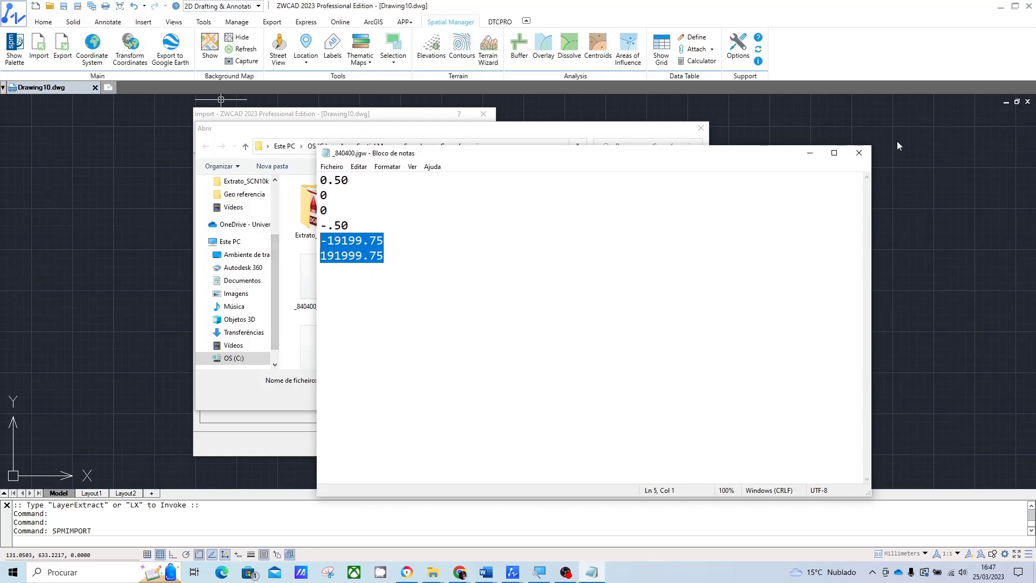
click(859, 155)
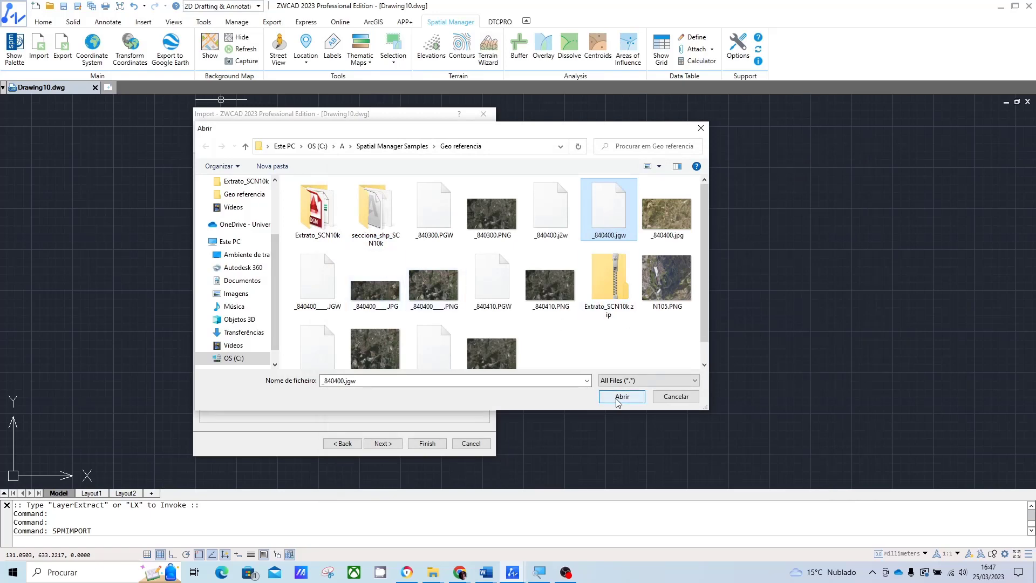
Accept the _840400.jgw world file and run the import wizard through to Finish.
click(619, 399)
click(384, 445)
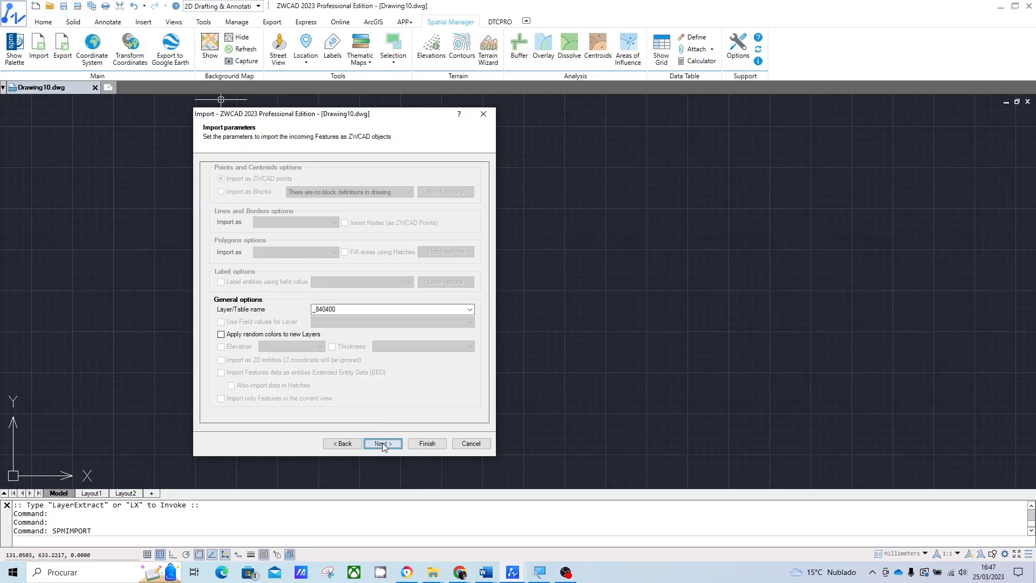
click(382, 443)
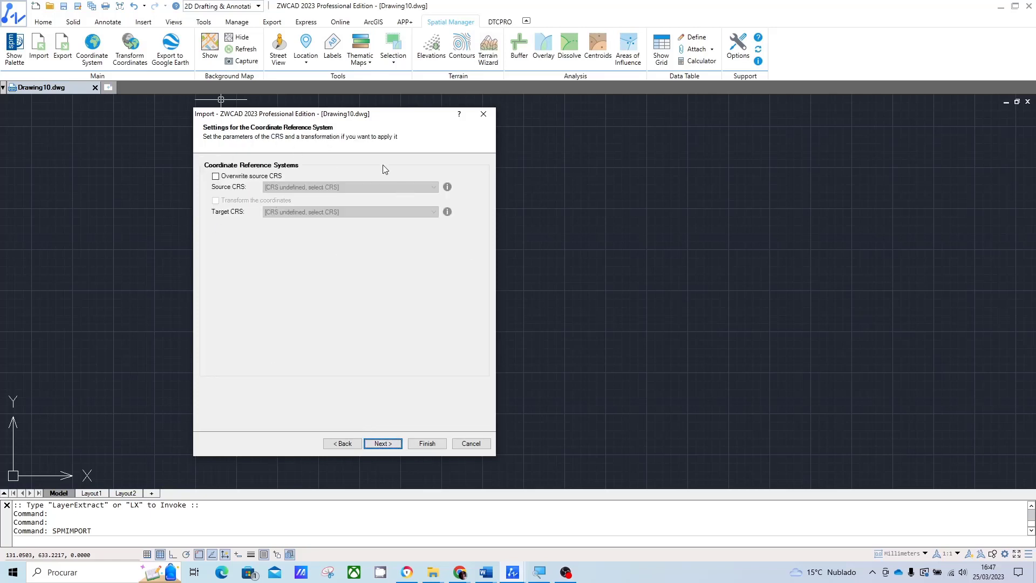
click(427, 444)
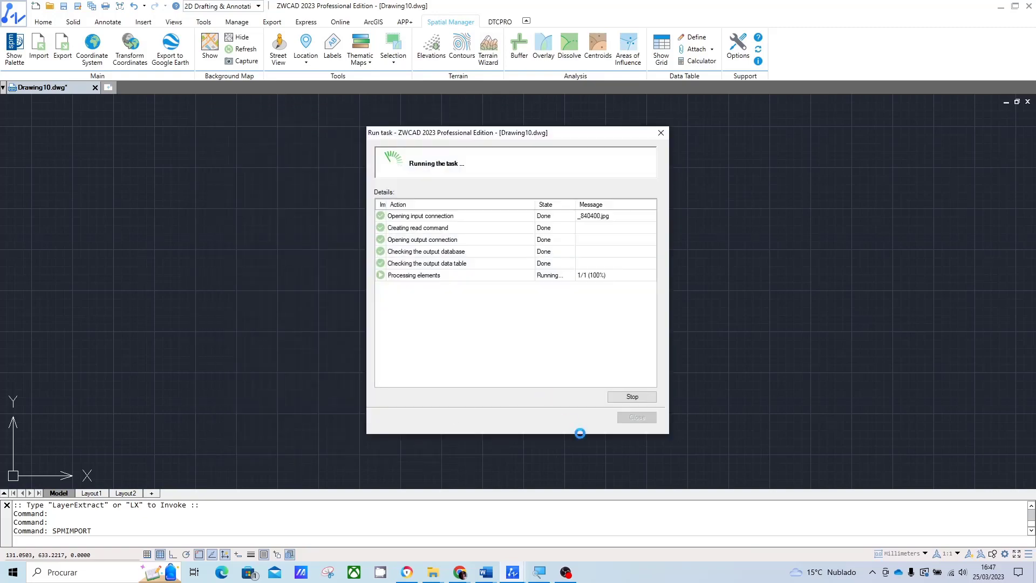
click(632, 417)
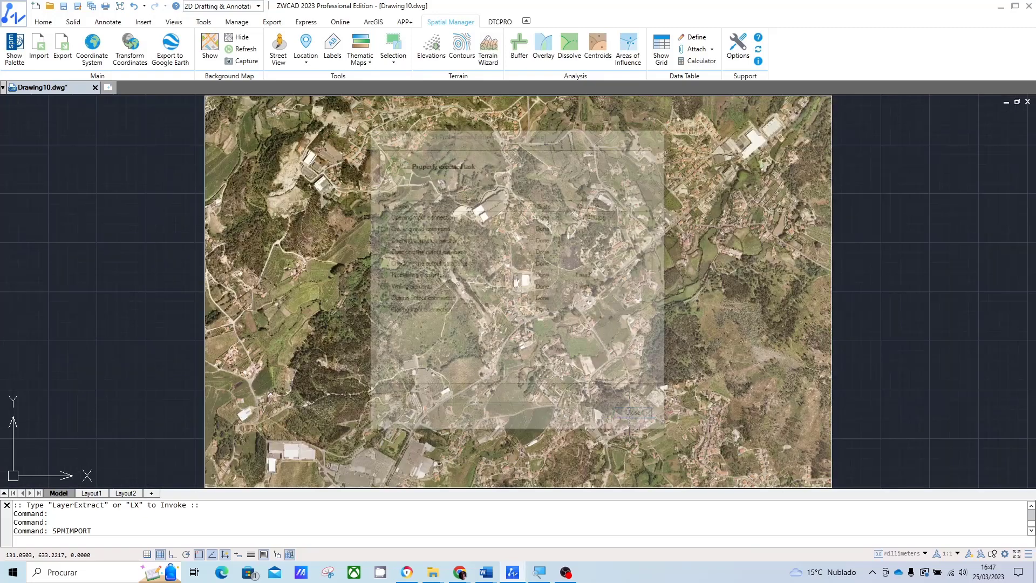
scroll(486, 304, down, 2)
middle_drag(398, 341, 622, 308)
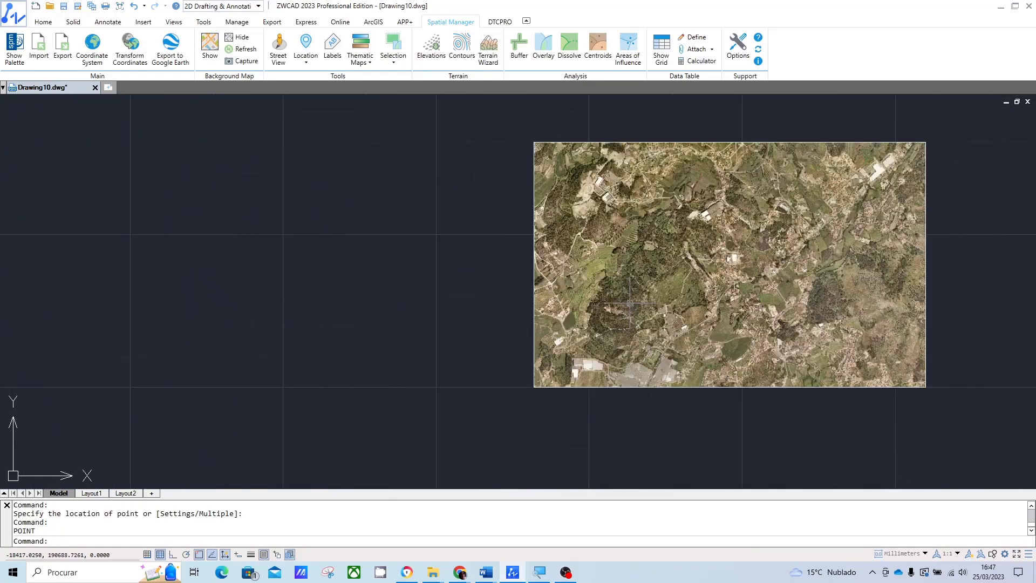
scroll(622, 308, down, 4)
scroll(633, 255, up, 2)
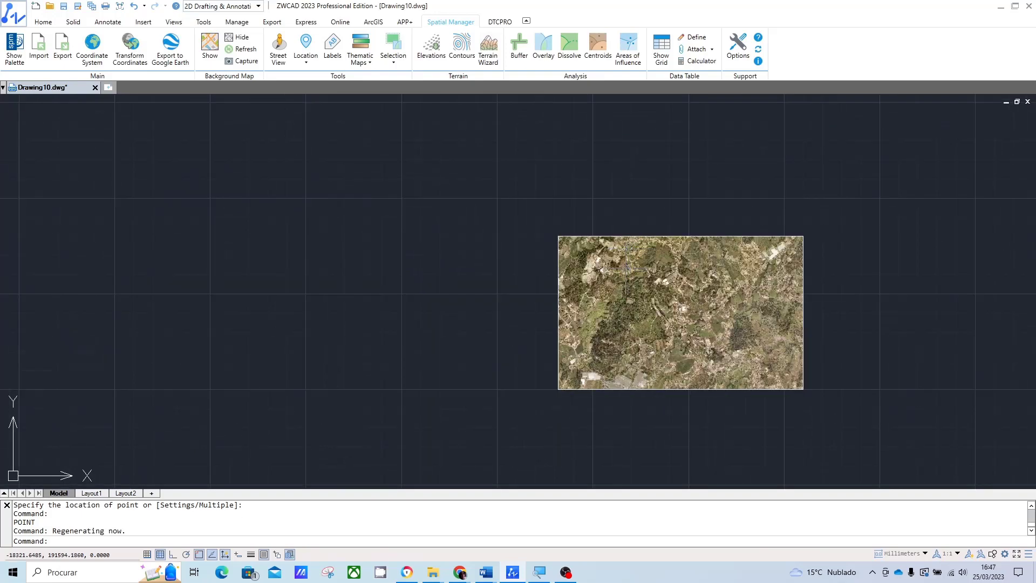
scroll(643, 286, up, 3)
scroll(653, 283, up, 2)
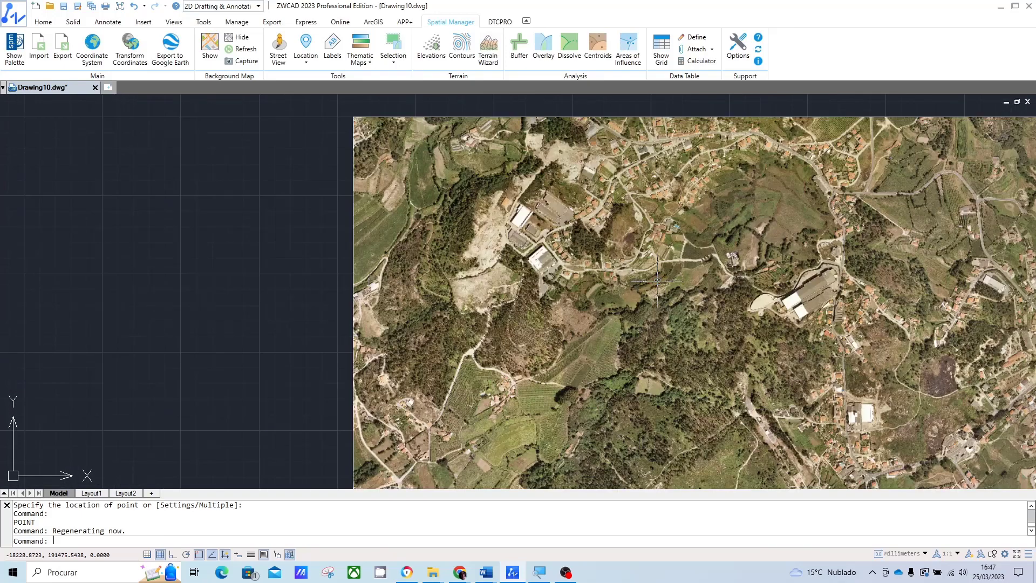
scroll(661, 282, down, 3)
middle_drag(527, 244, 405, 208)
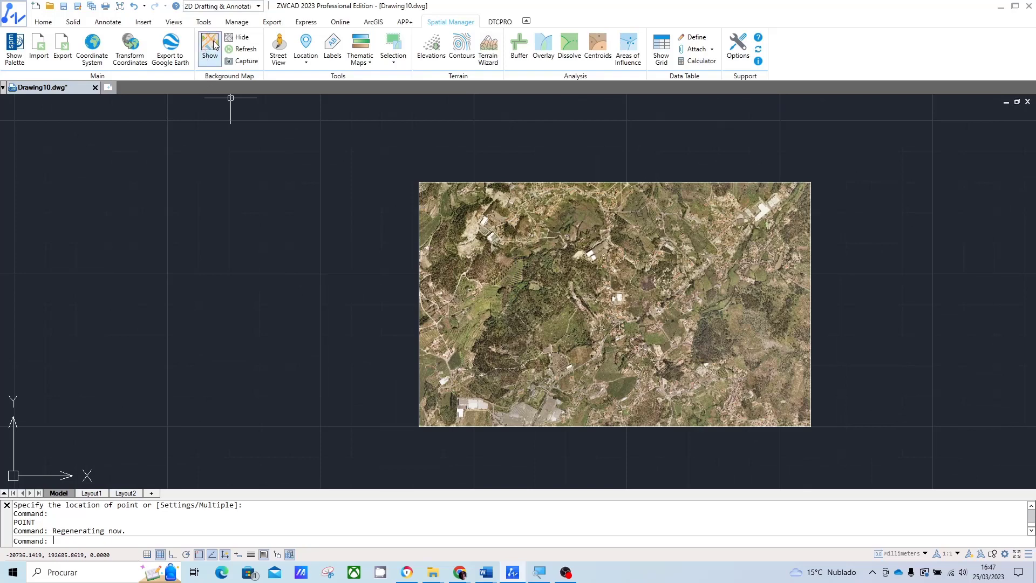
scroll(455, 226, down, 2)
middle_drag(532, 257, 535, 313)
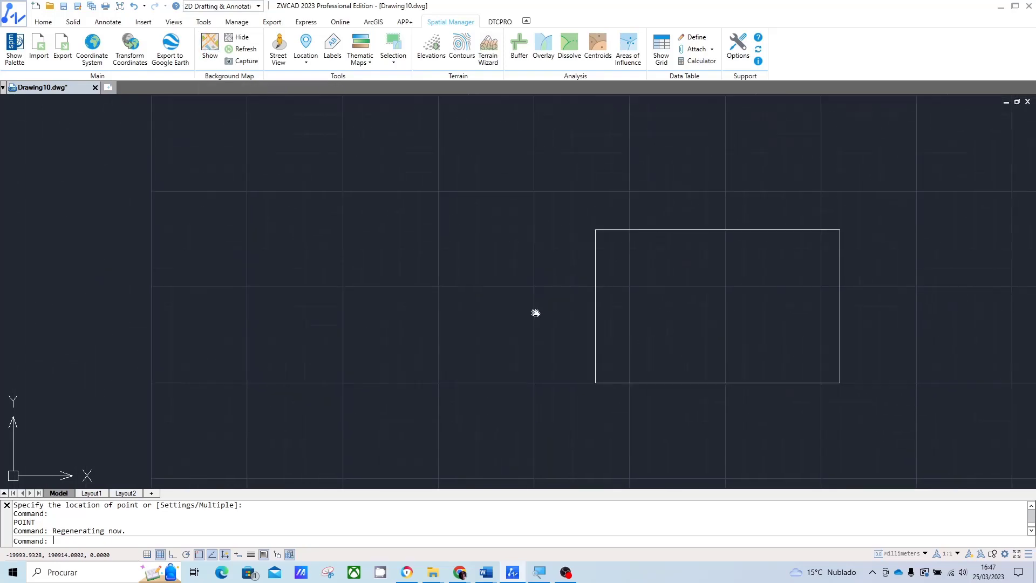
scroll(592, 314, up, 2)
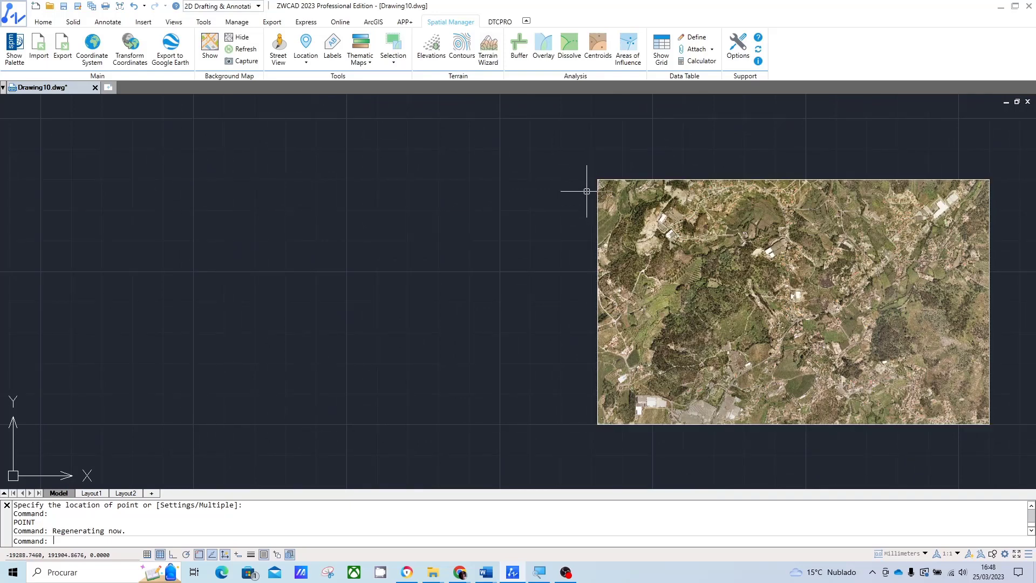
scroll(528, 327, up, 2)
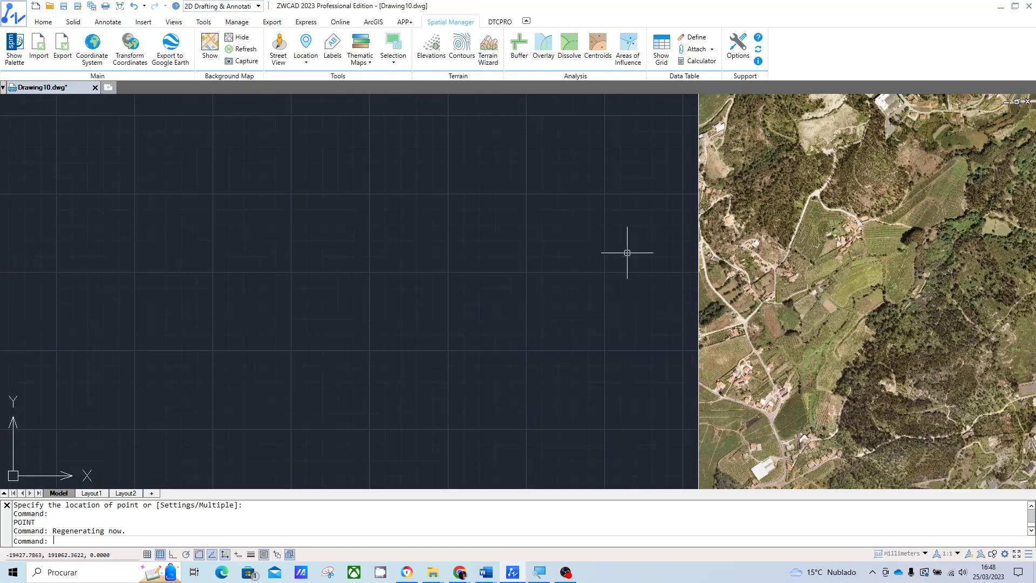
middle_drag(649, 327, 447, 345)
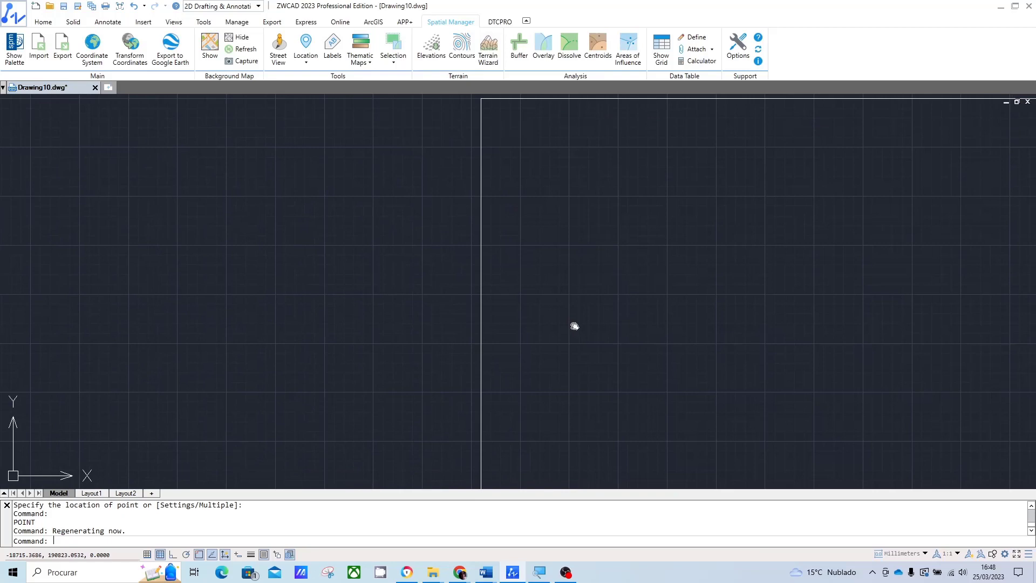
middle_drag(574, 325, 527, 325)
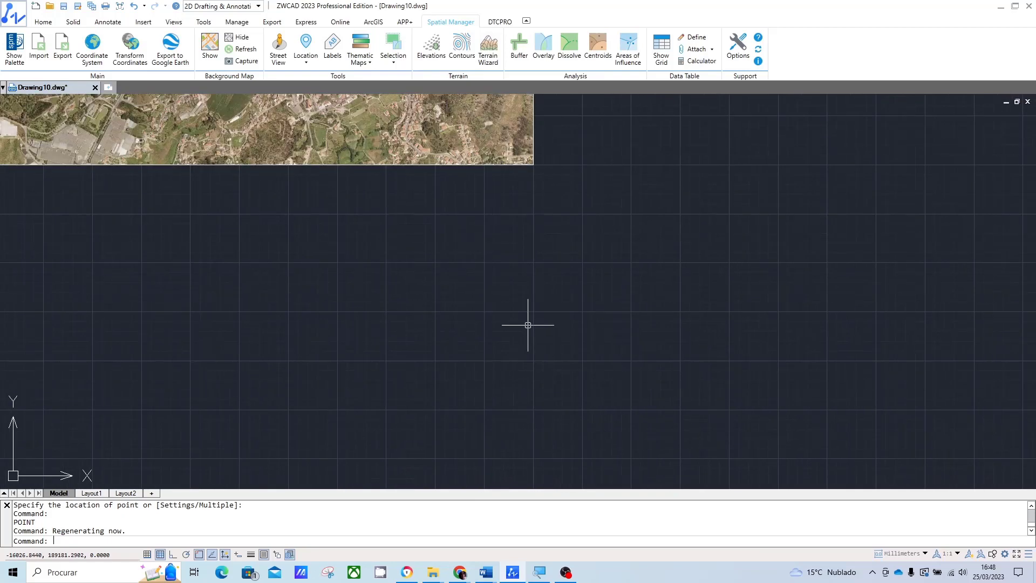
middle_drag(368, 206, 751, 322)
scroll(659, 289, up, 2)
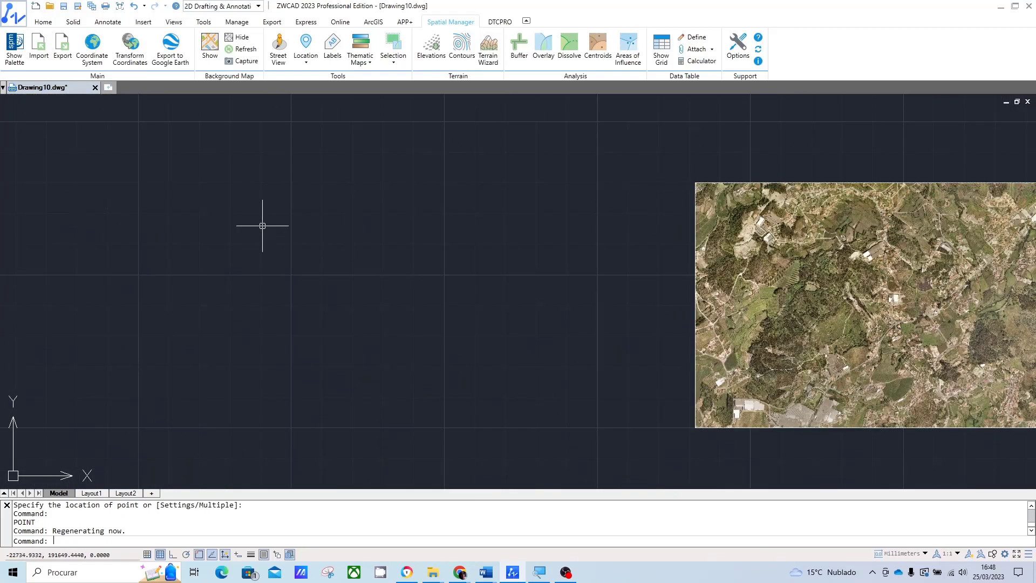
scroll(479, 199, up, 2)
scroll(536, 277, down, 2)
middle_drag(536, 277, 293, 238)
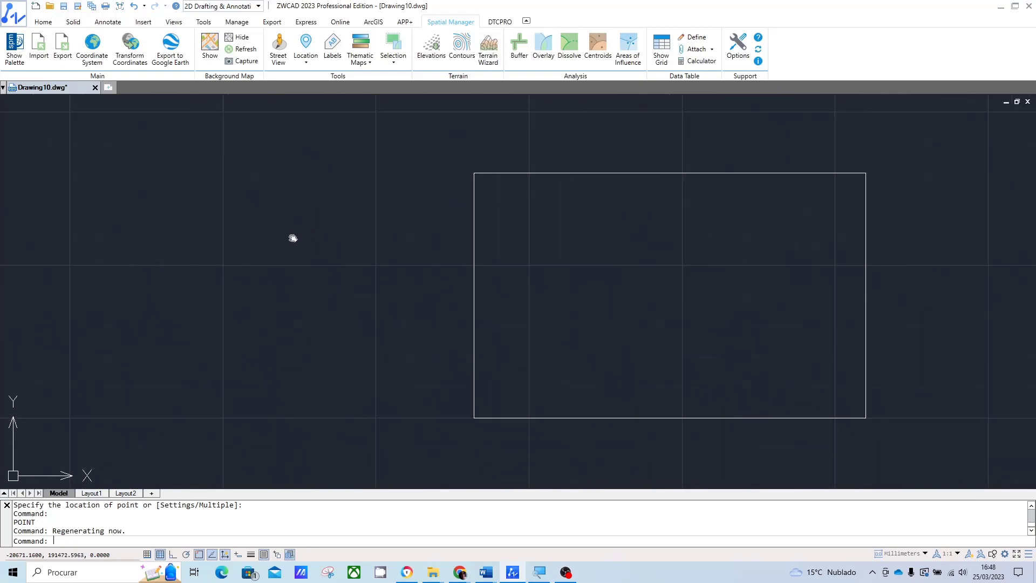
scroll(294, 153, down, 3)
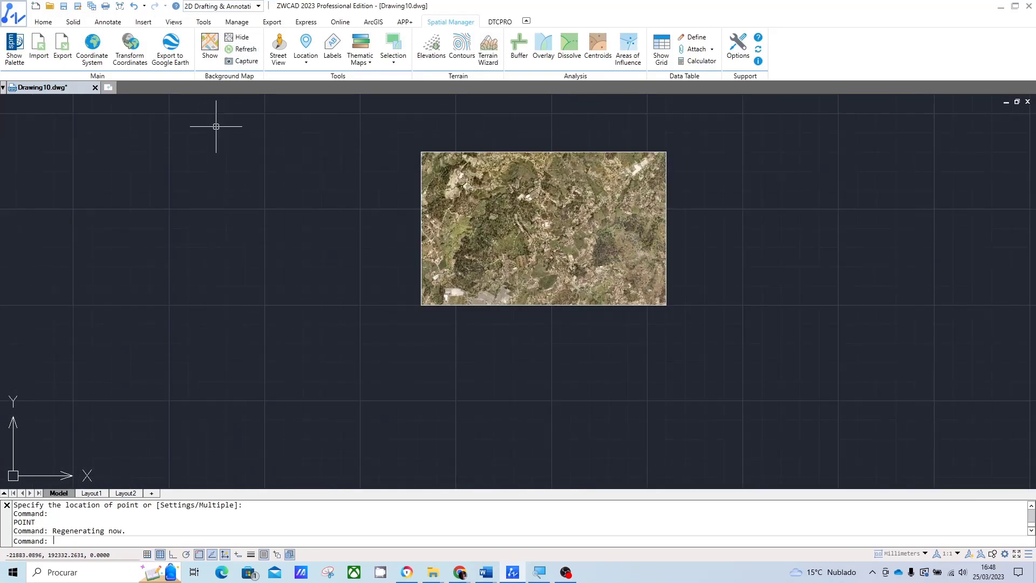
Give Drawing10 the ETRS89 / Portugal TM06 (3763) coordinate system so a background map can show.
click(210, 47)
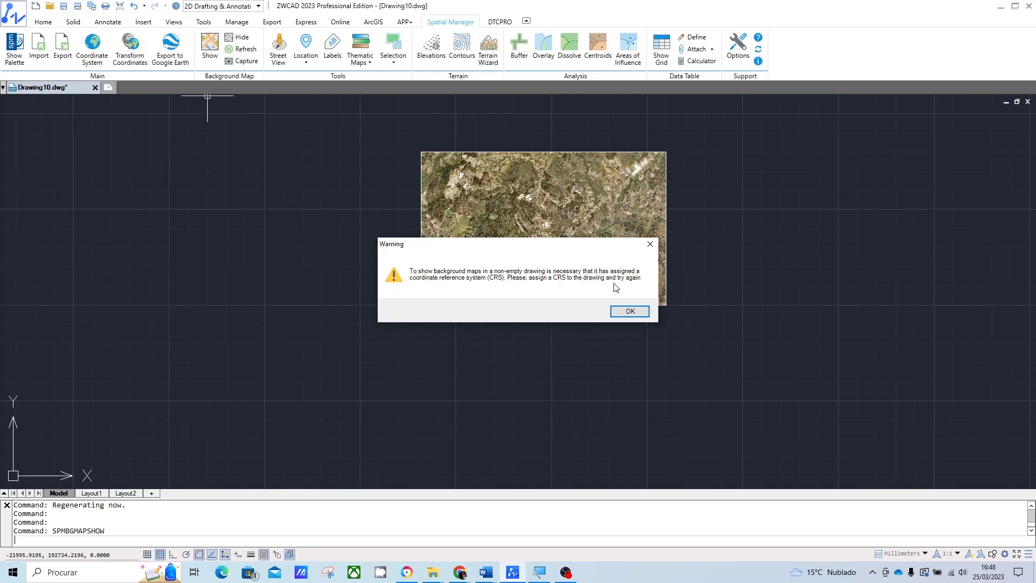
click(629, 313)
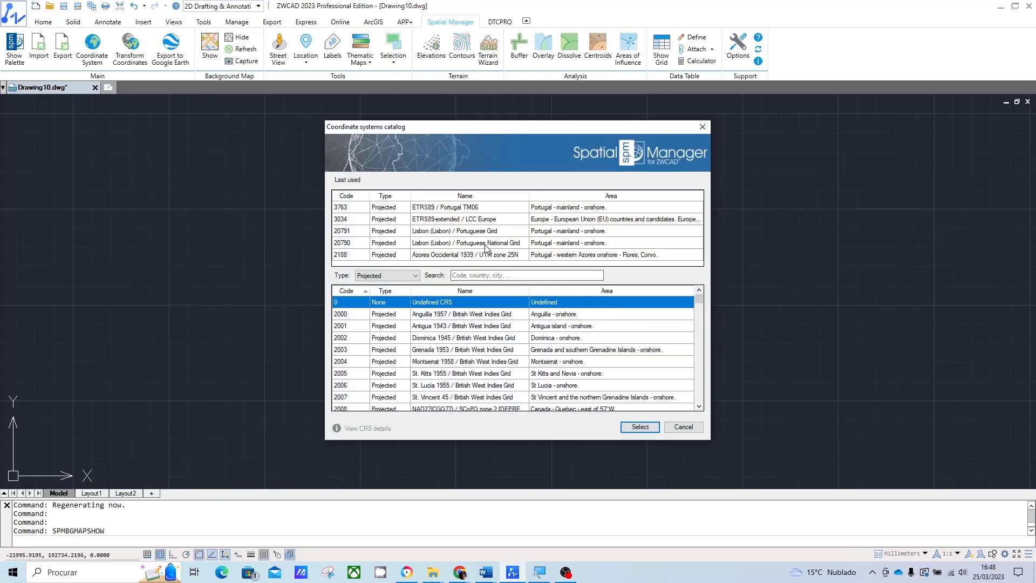
click(448, 208)
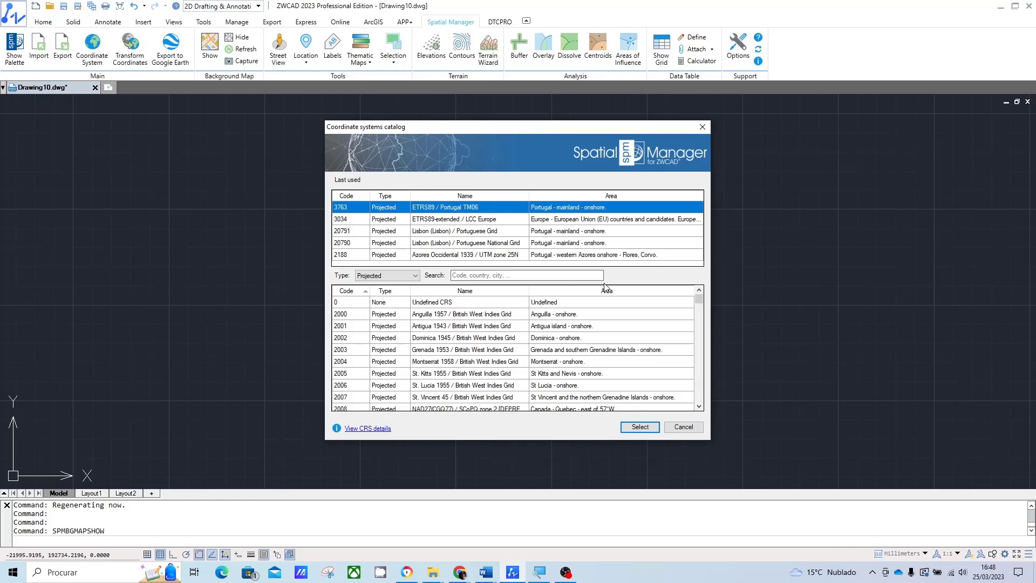
click(640, 426)
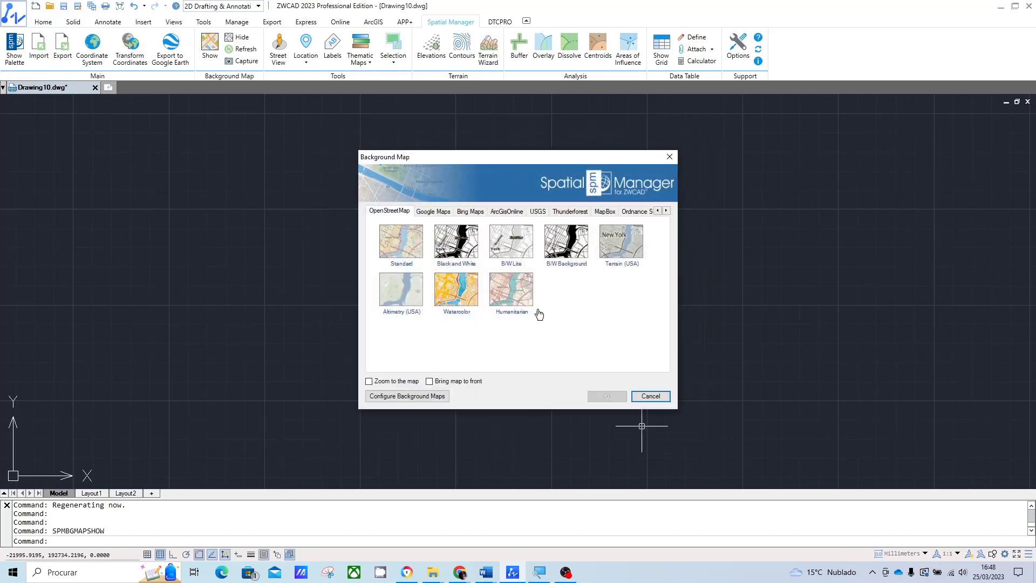
Load the Google Maps Satellite background map beneath the drawing.
click(440, 212)
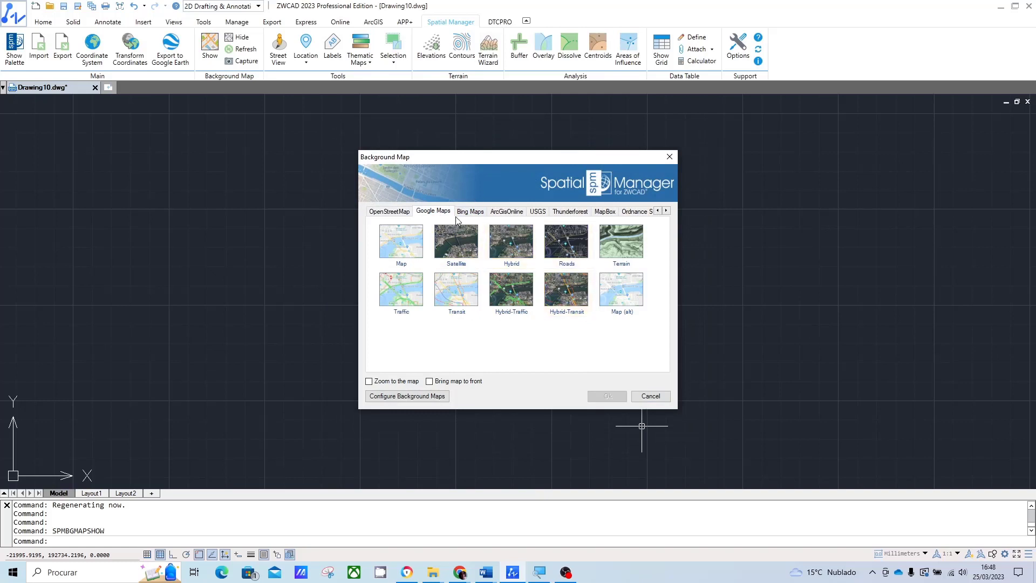
click(465, 213)
click(433, 212)
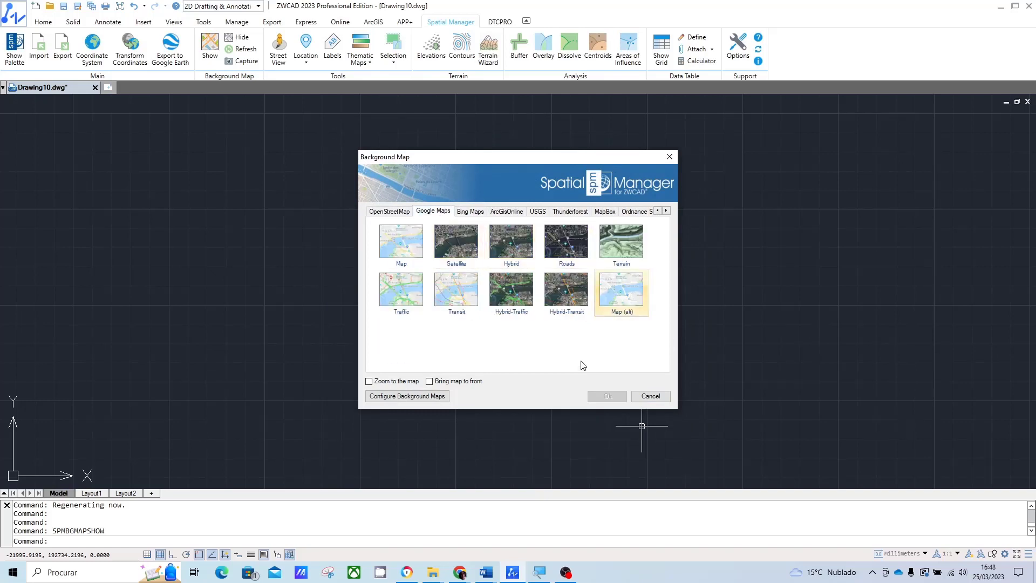
click(457, 246)
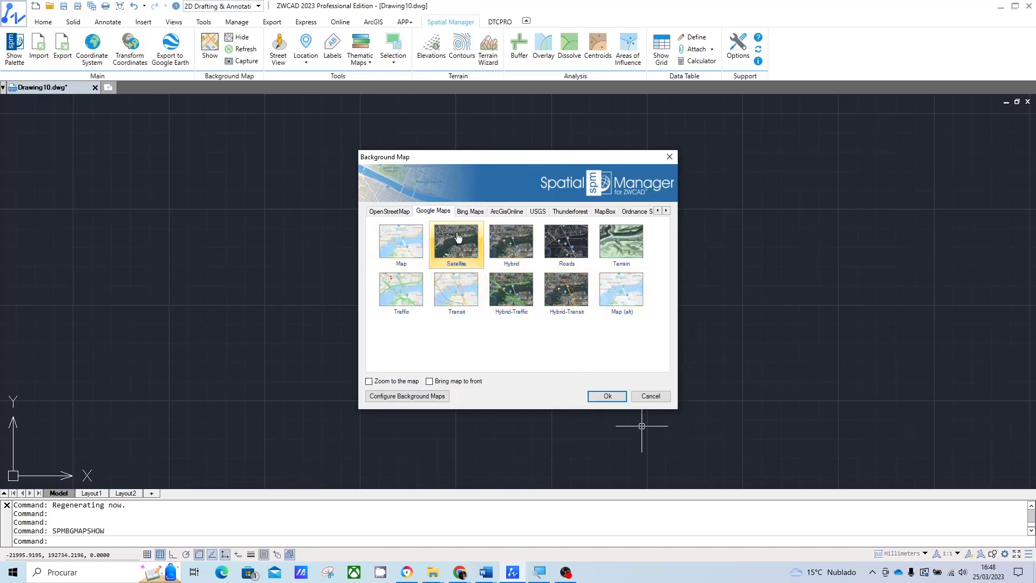
click(608, 397)
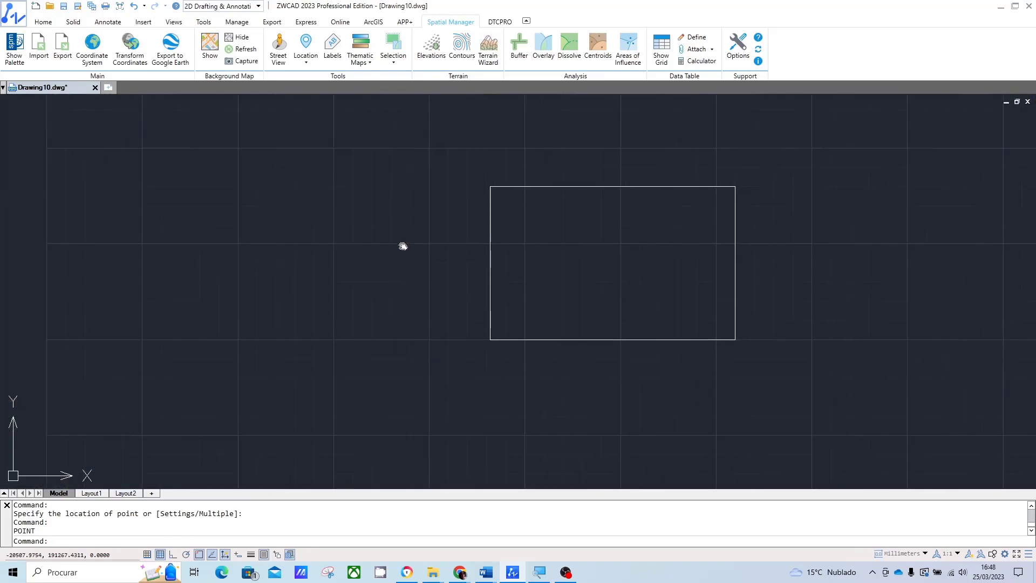
Compare the satellite map against the aerial raster, then hide the background map.
middle_drag(406, 130, 526, 182)
scroll(526, 182, up, 3)
scroll(573, 251, up, 3)
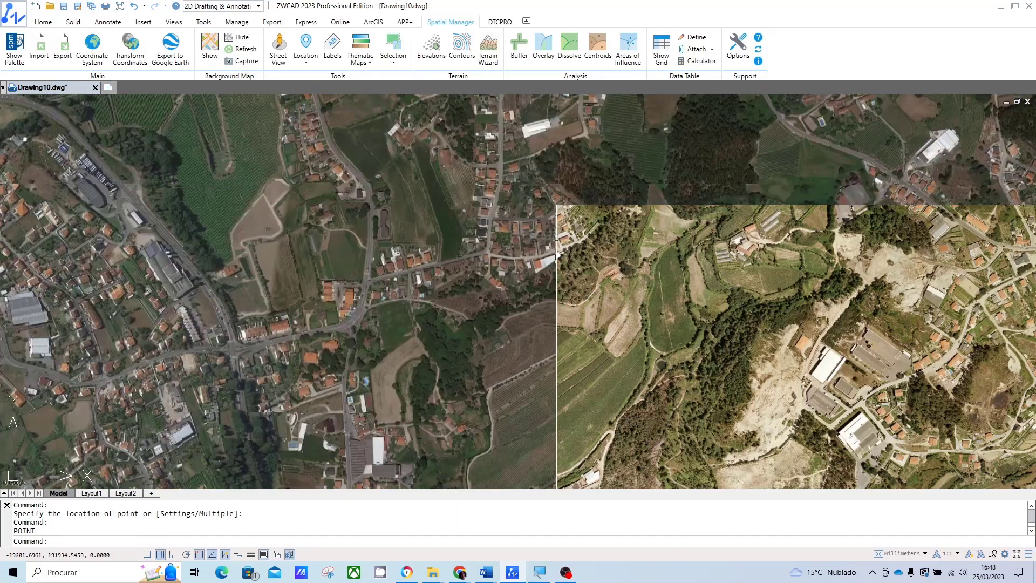
middle_drag(576, 225, 571, 173)
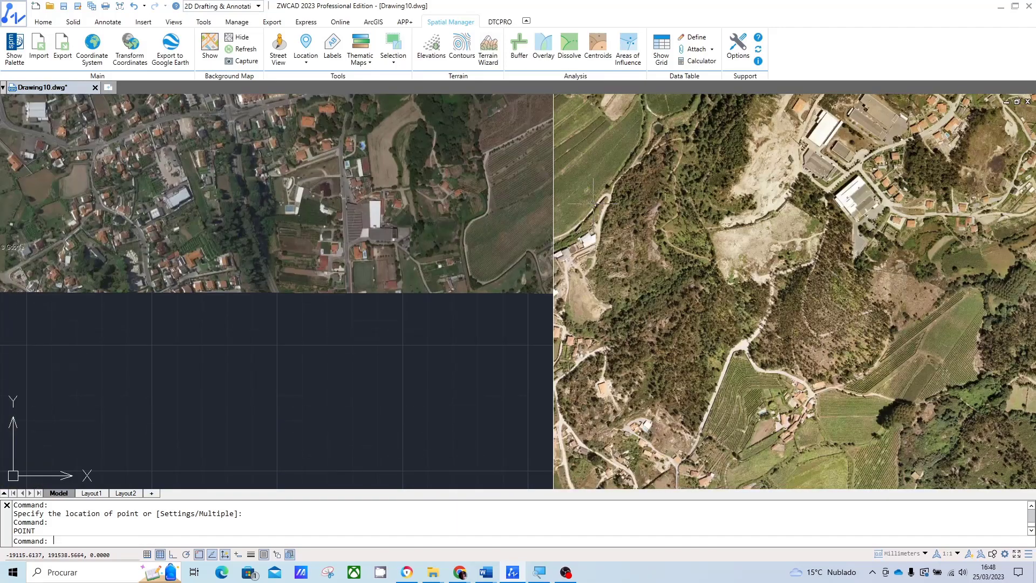
middle_drag(545, 234, 537, 167)
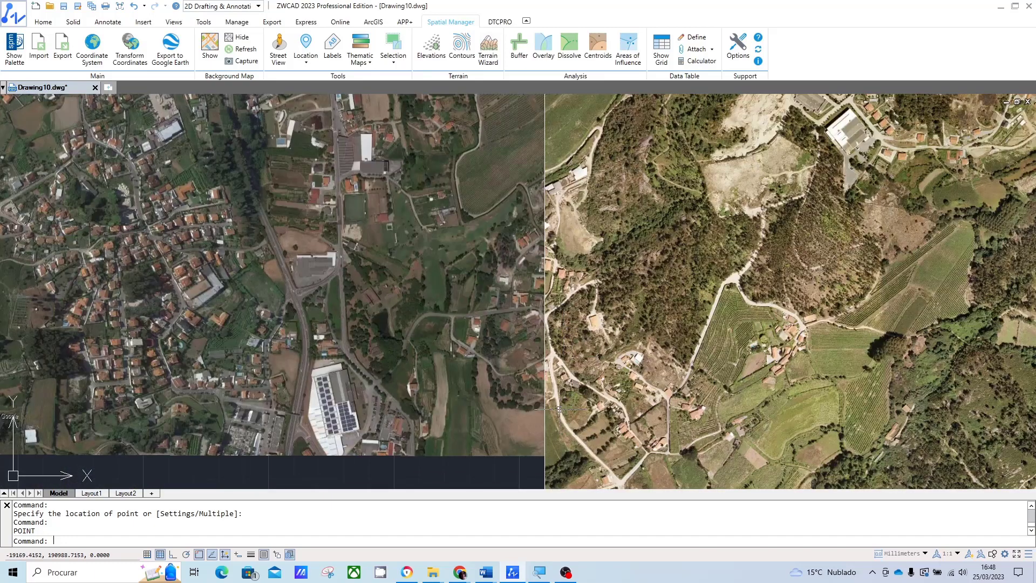
scroll(559, 409, down, 2)
scroll(405, 312, down, 1)
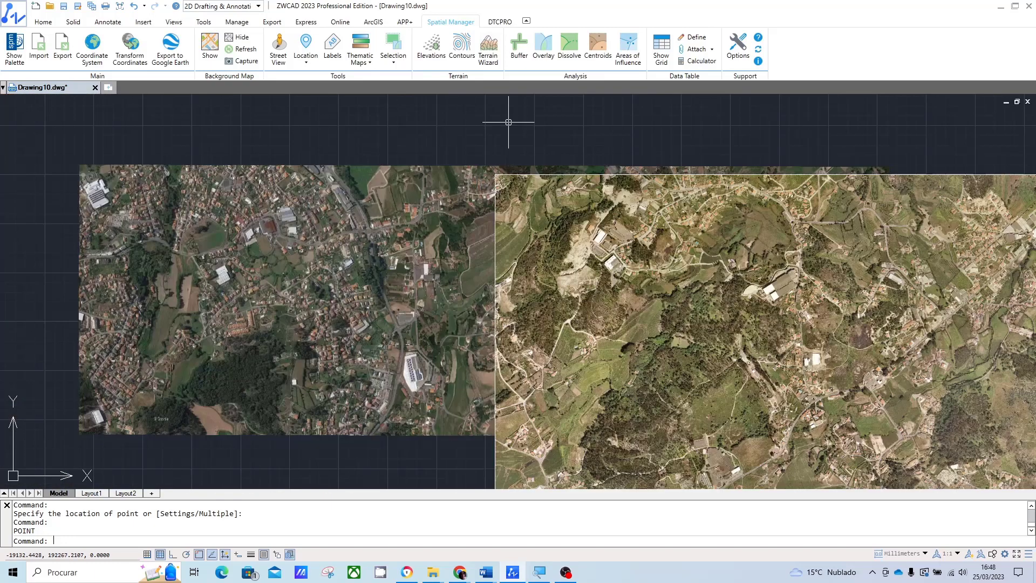
click(237, 38)
scroll(453, 300, down, 4)
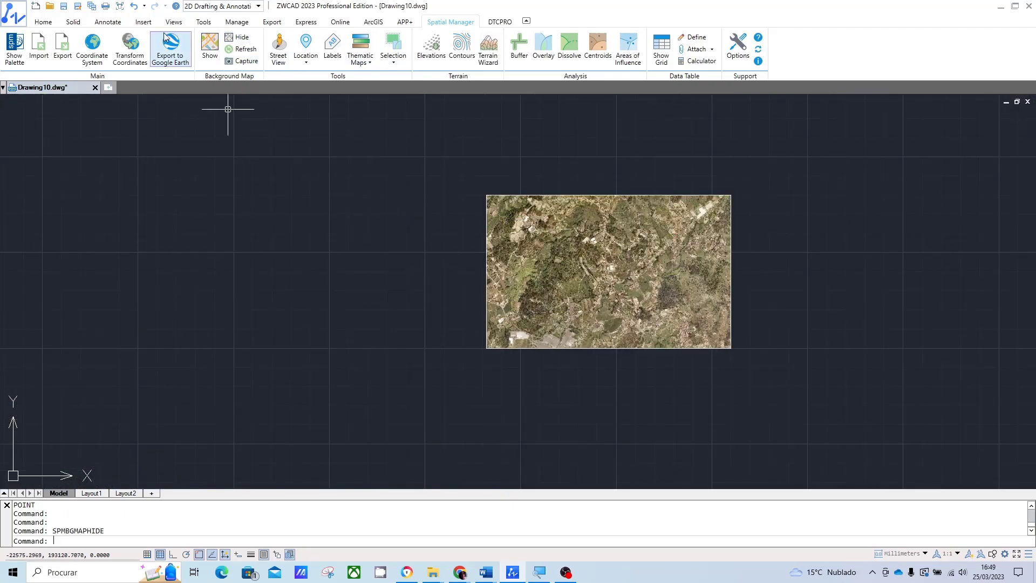
mouse_move(460, 572)
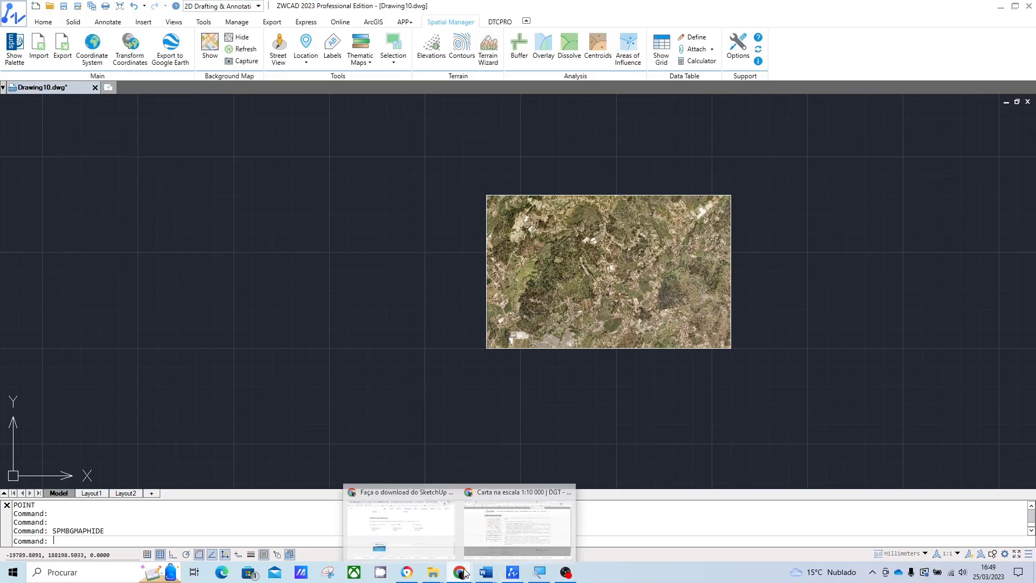
click(474, 555)
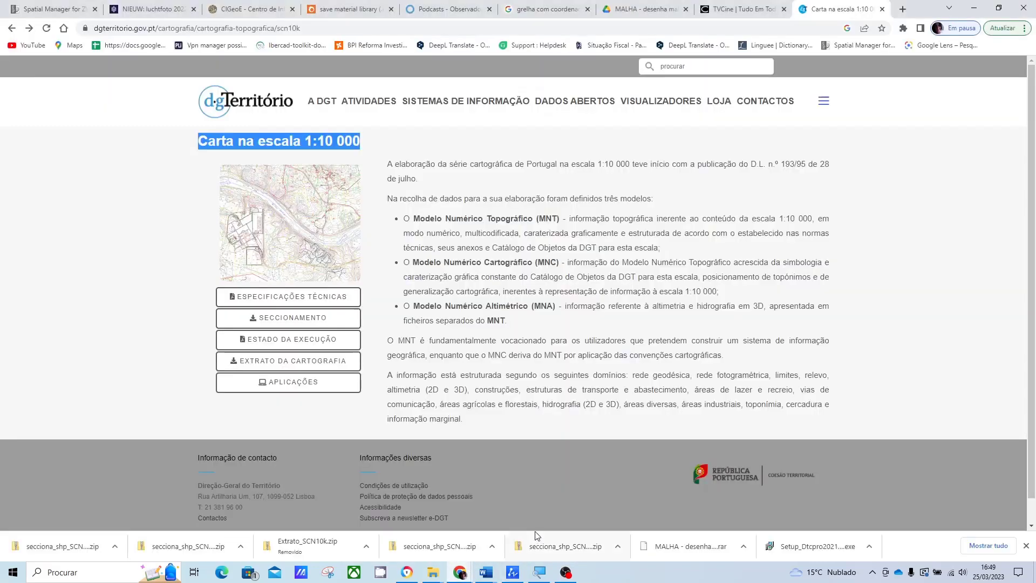
click(167, 209)
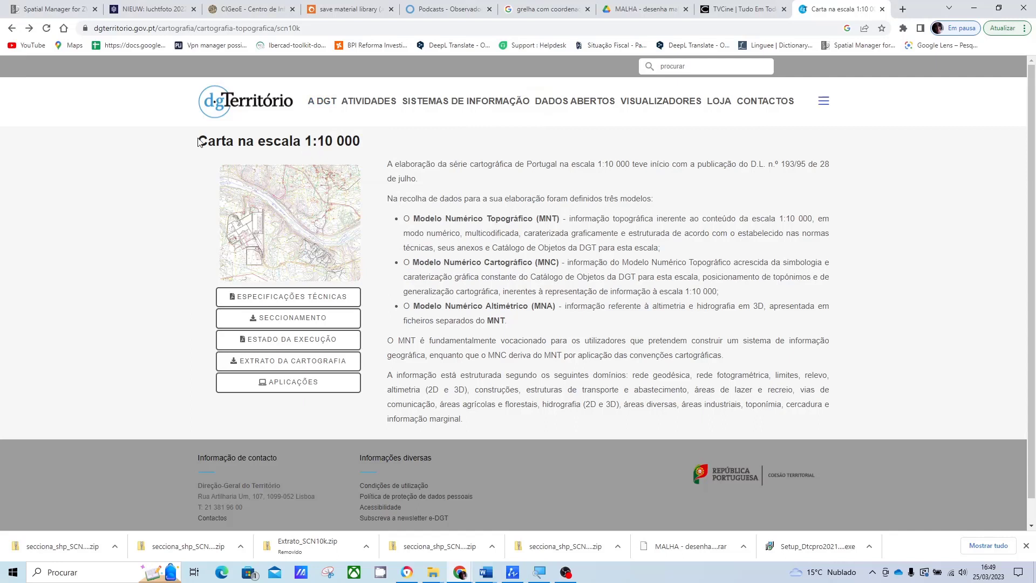
drag(199, 142, 398, 145)
click(99, 225)
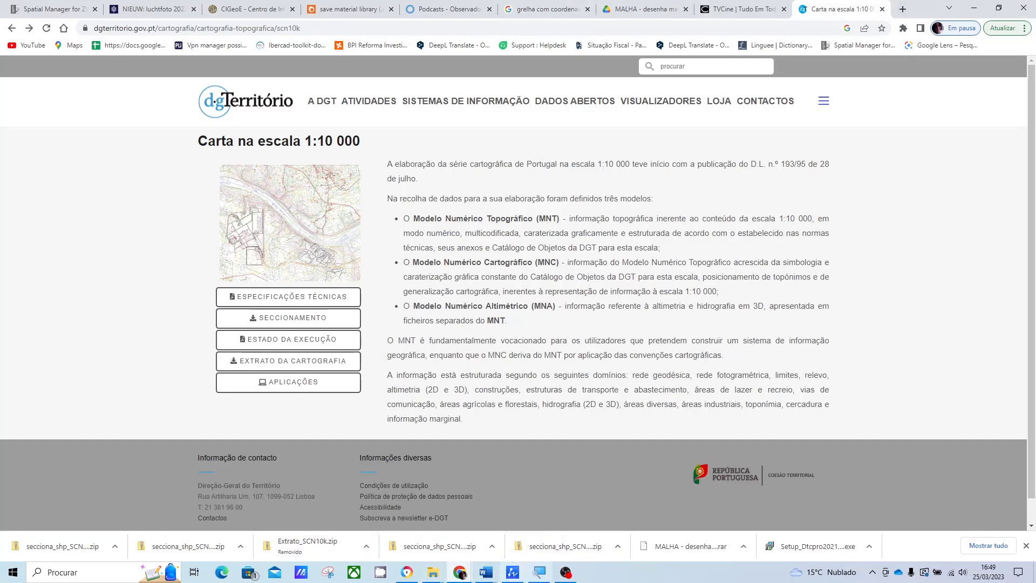
click(512, 572)
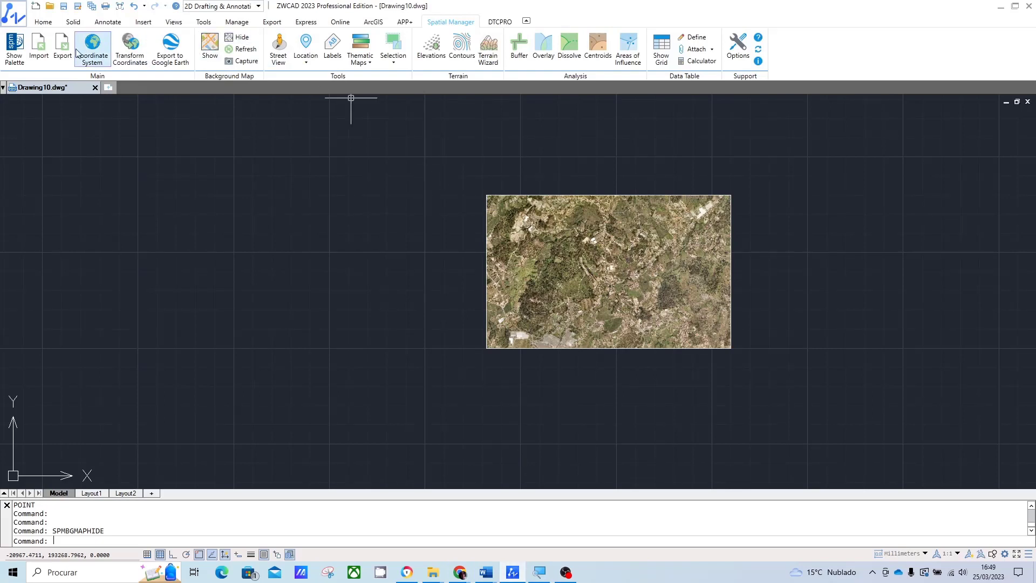
Start an import, select Scn10k.shp under Geo referencia > secciona_shp_SCN10k, and advance.
click(38, 50)
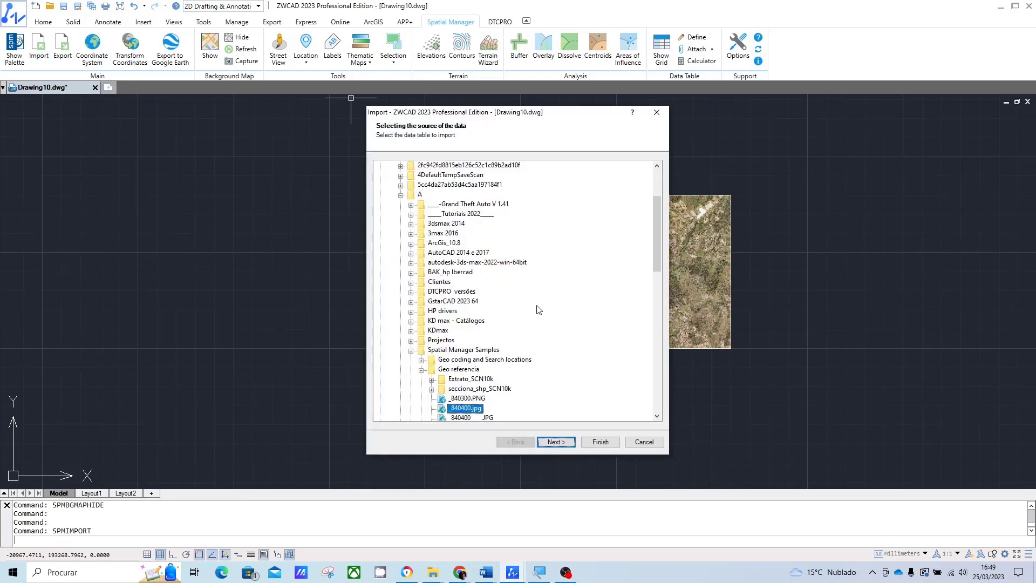
scroll(537, 309, down, 2)
scroll(539, 310, down, 1)
scroll(526, 322, down, 1)
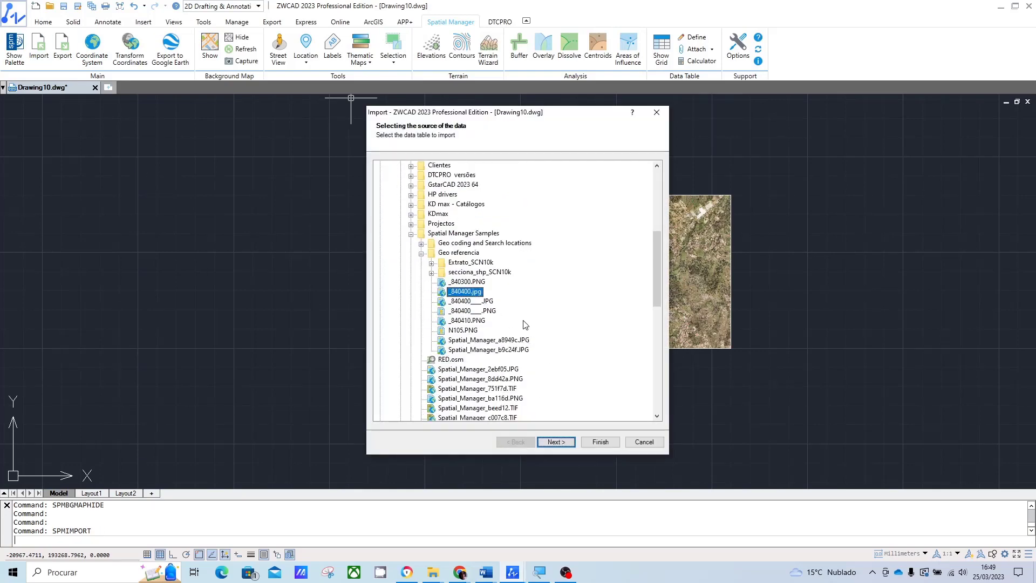
click(421, 254)
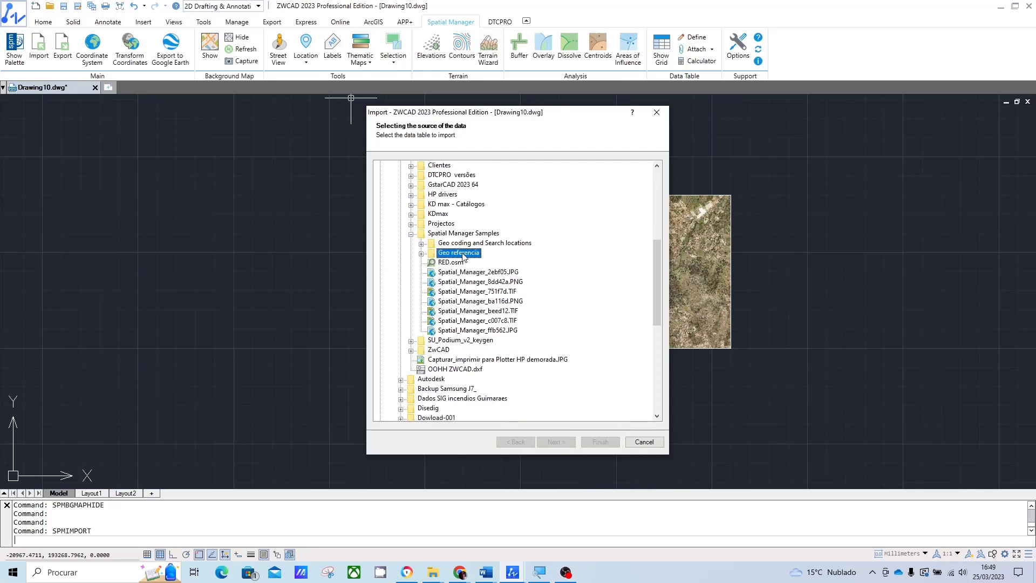
click(422, 254)
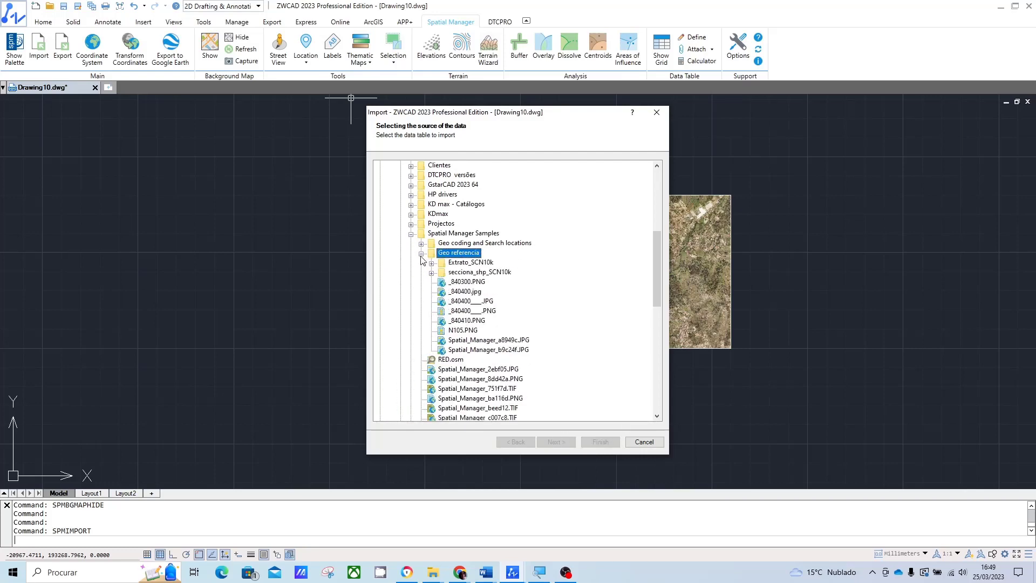
double_click(452, 273)
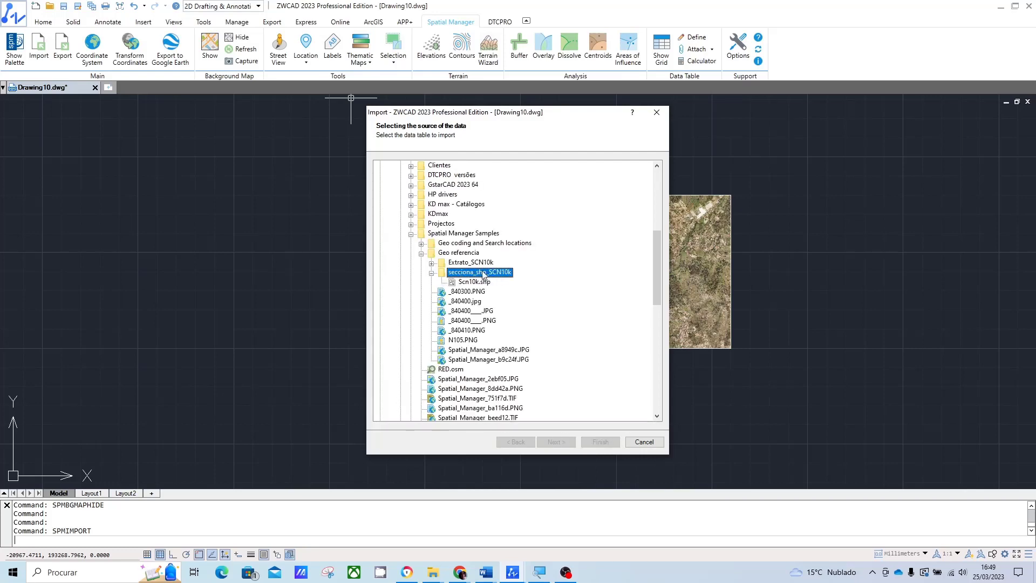
click(474, 283)
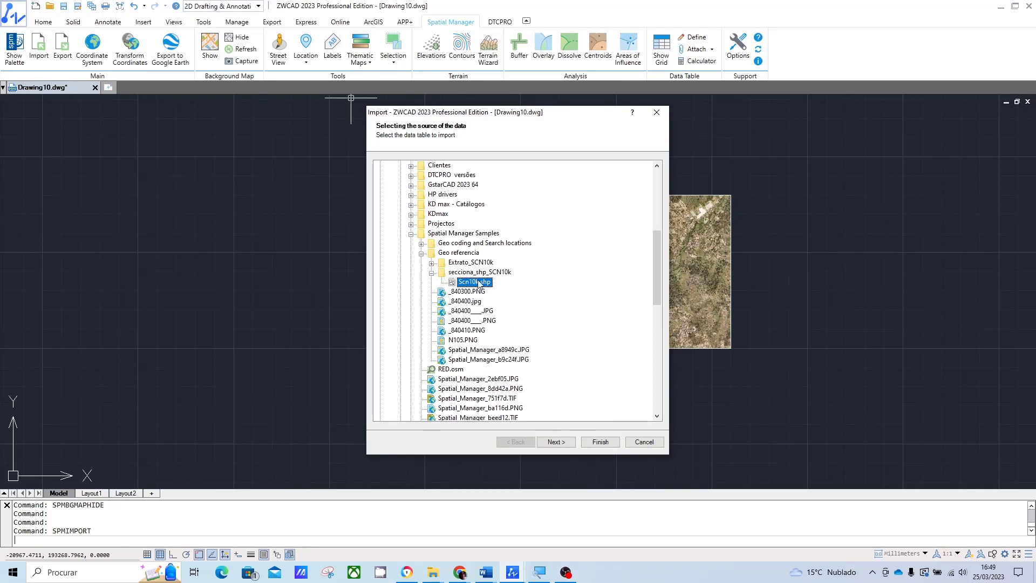
click(556, 442)
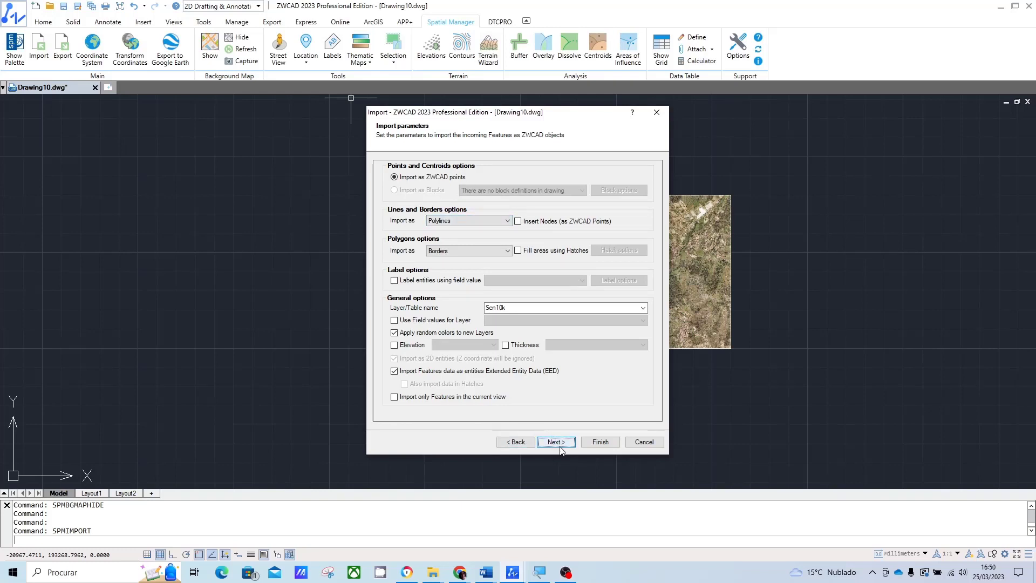
Finish the Scn10k.shp import past the undefined-CRS warning, writing 2,416 elements.
click(560, 446)
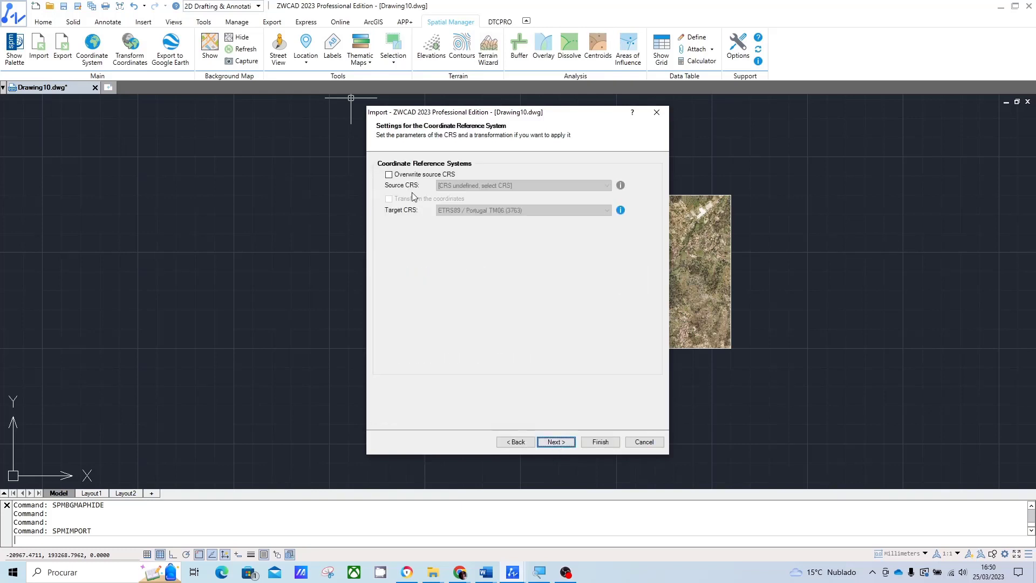
click(596, 441)
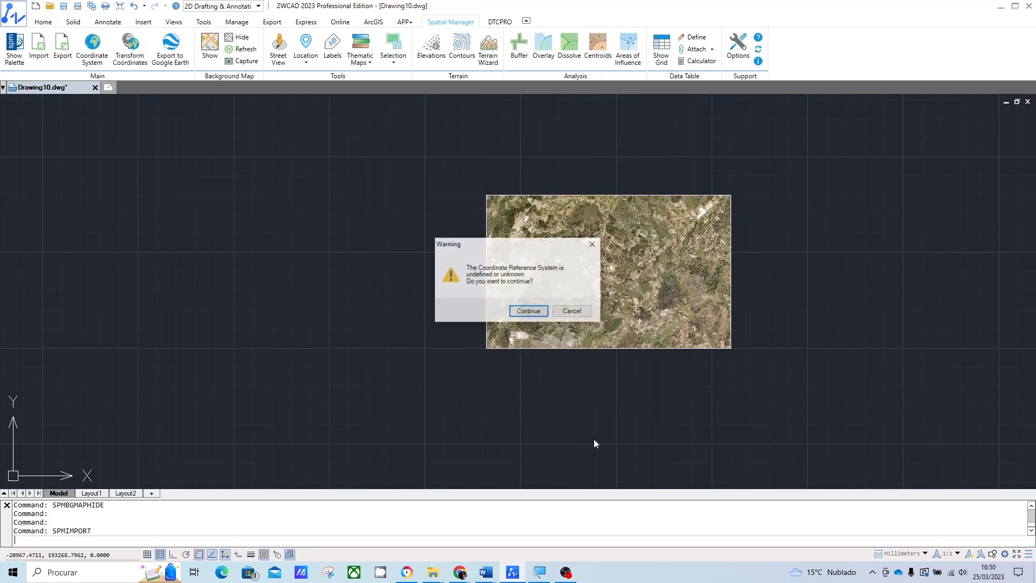
click(538, 313)
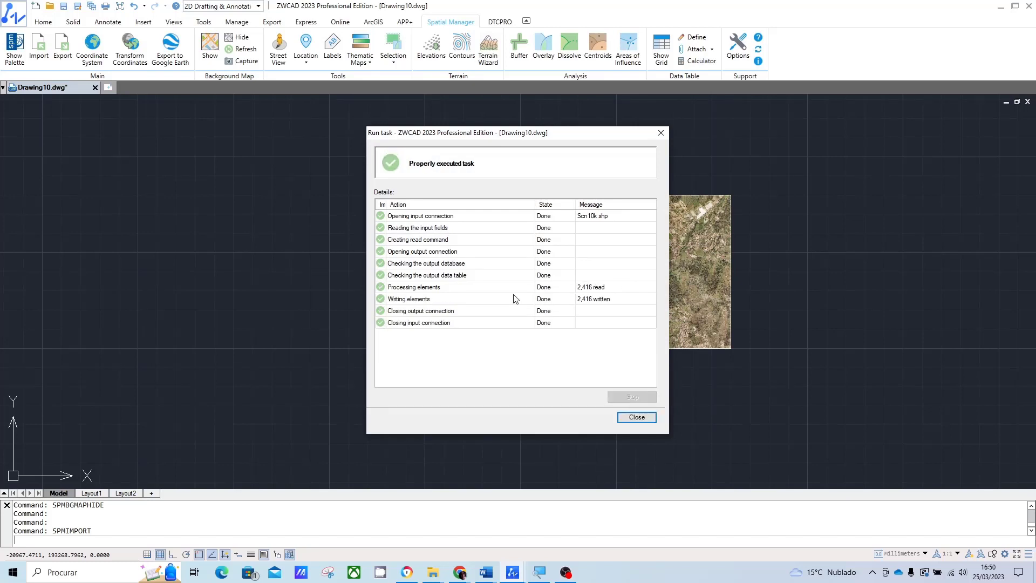
click(631, 416)
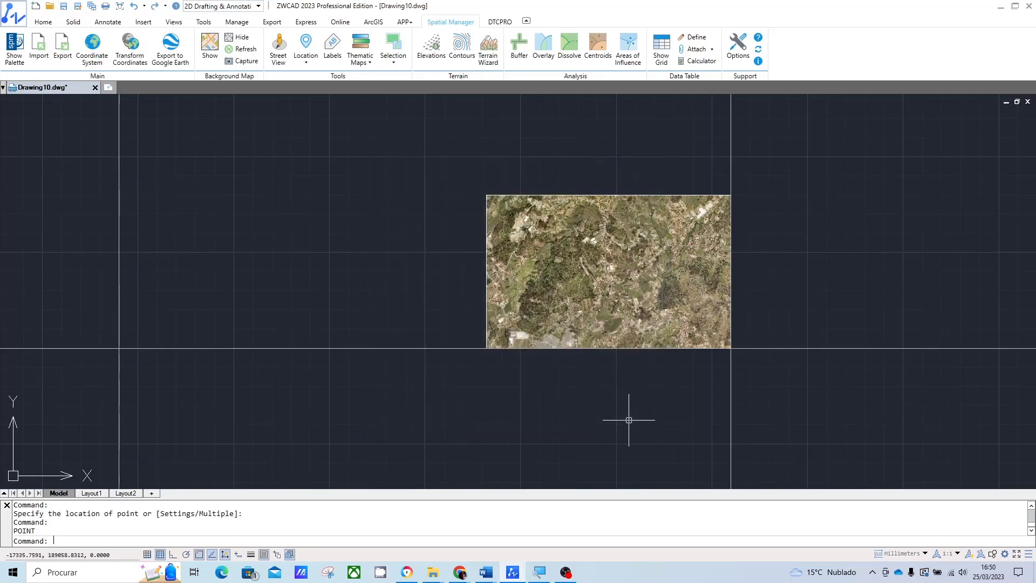
scroll(495, 266, down, 4)
scroll(509, 304, down, 8)
scroll(509, 304, down, 3)
scroll(546, 303, down, 3)
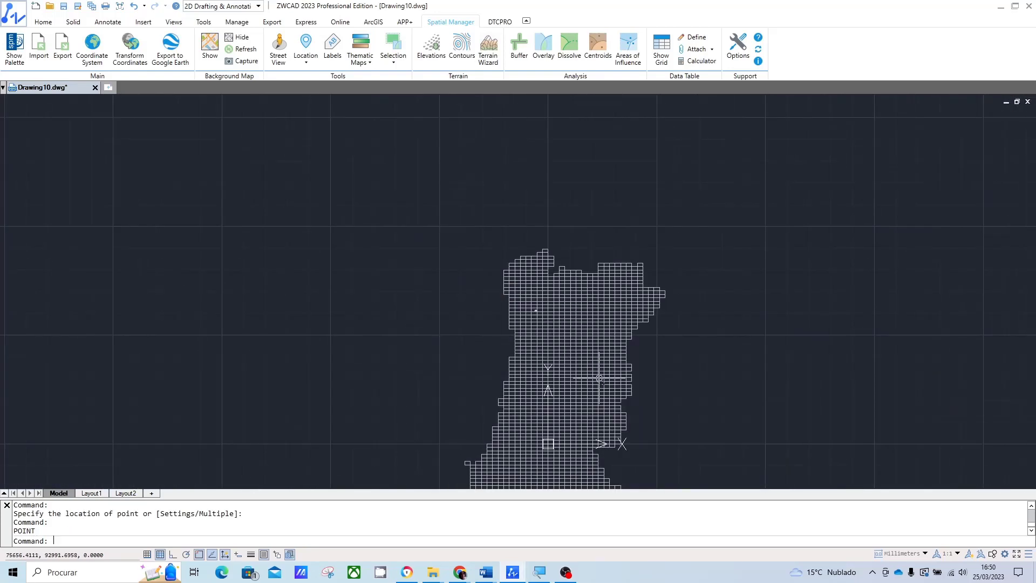
scroll(592, 365, down, 2)
scroll(473, 271, down, 2)
scroll(441, 275, up, 2)
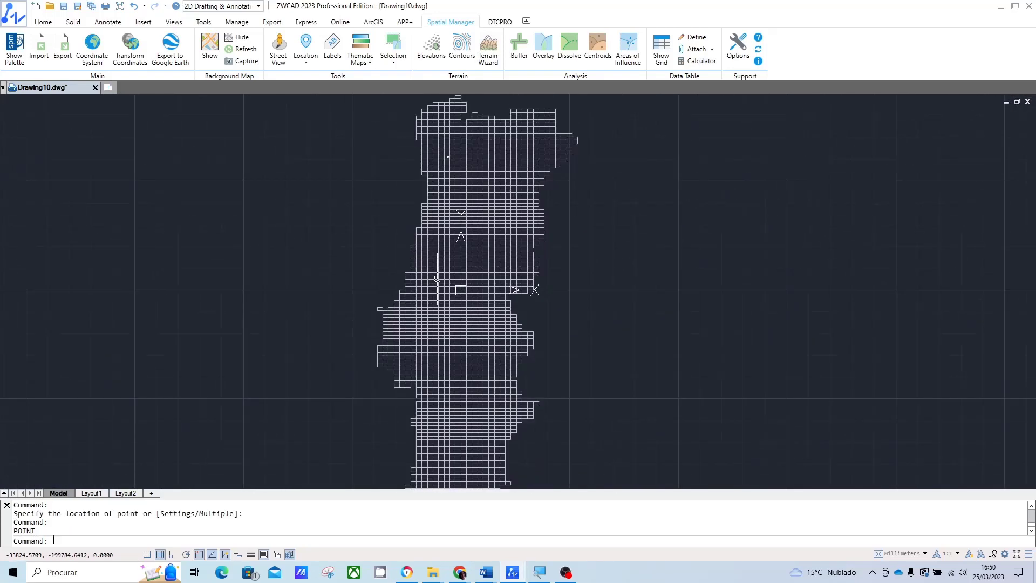
scroll(456, 156, up, 4)
scroll(461, 127, up, 3)
scroll(458, 140, up, 4)
scroll(467, 223, up, 4)
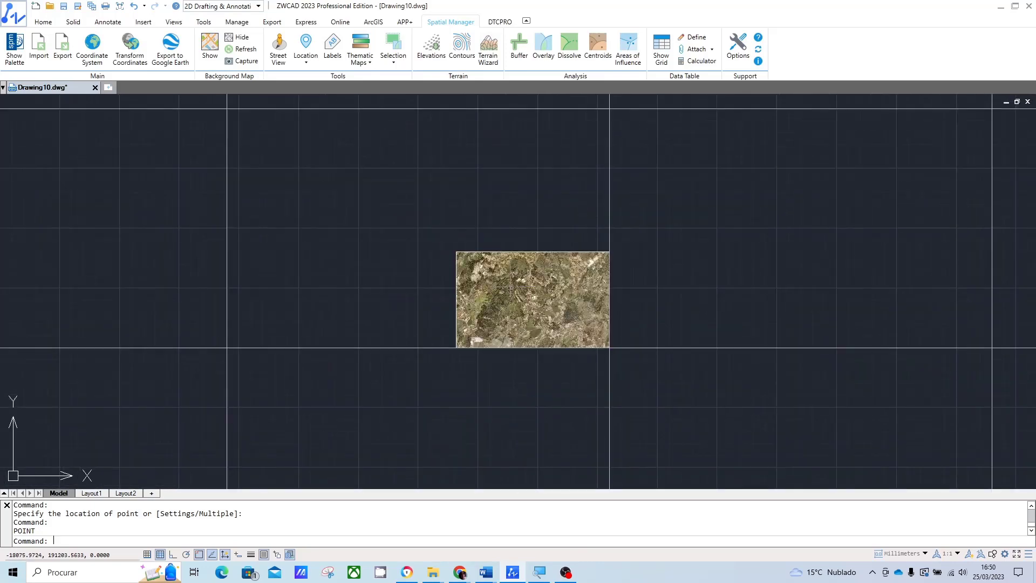
scroll(502, 265, up, 2)
middle_drag(540, 312, 540, 204)
middle_drag(400, 173, 491, 273)
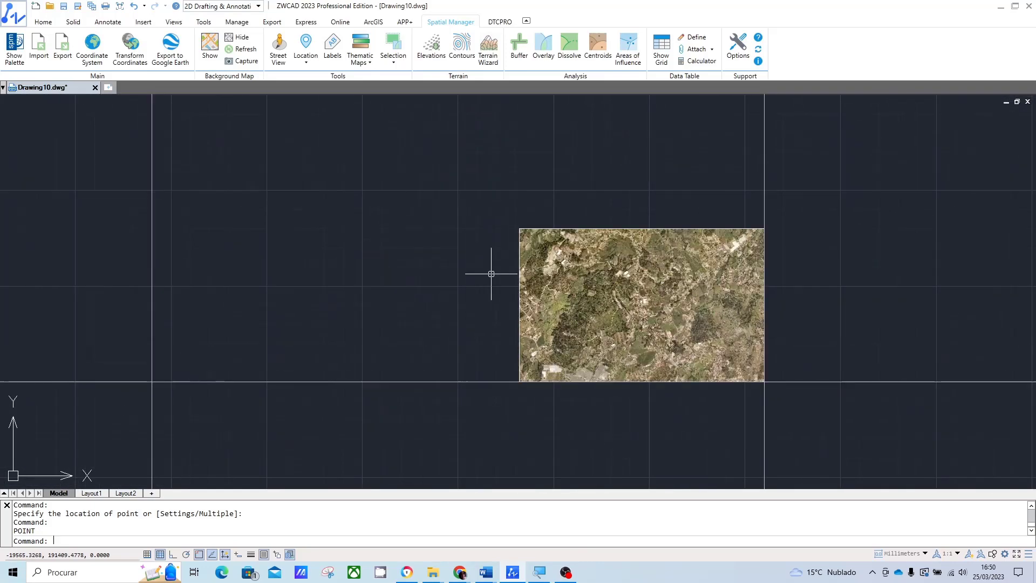
scroll(562, 280, up, 4)
middle_drag(581, 305, 550, 252)
scroll(561, 270, down, 4)
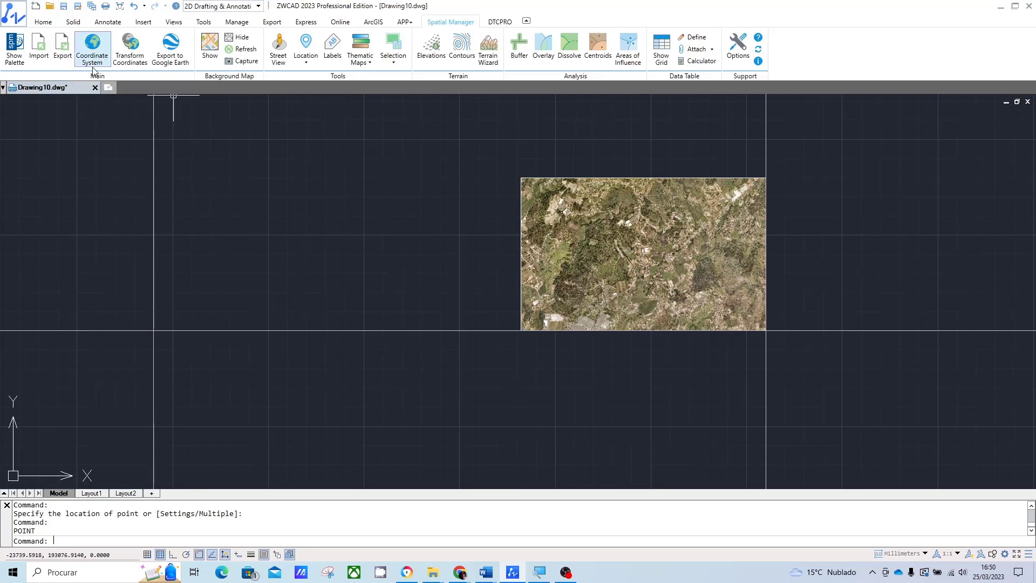
Show the Google Maps Satellite background again and frame it around the image.
click(210, 53)
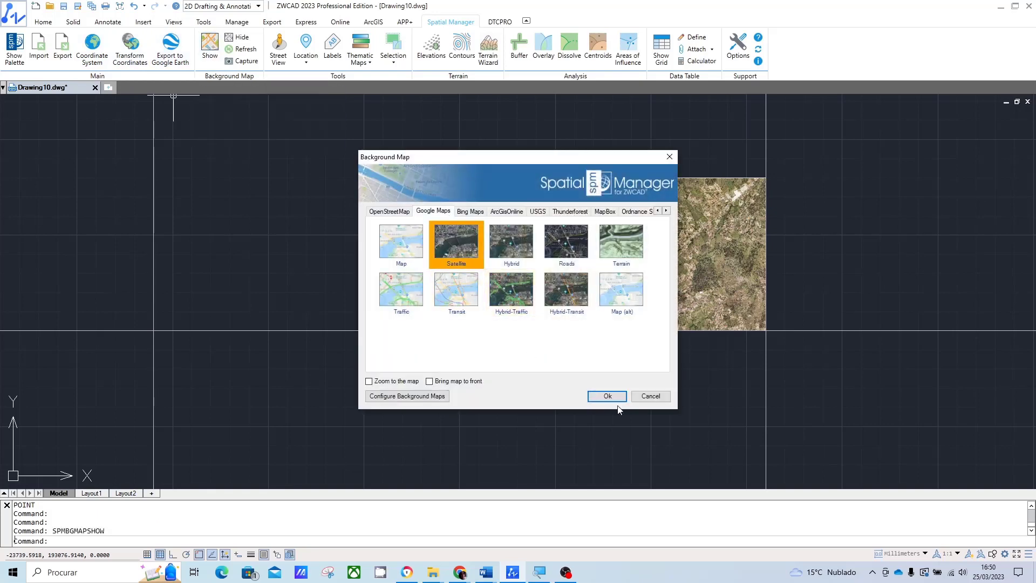
click(615, 398)
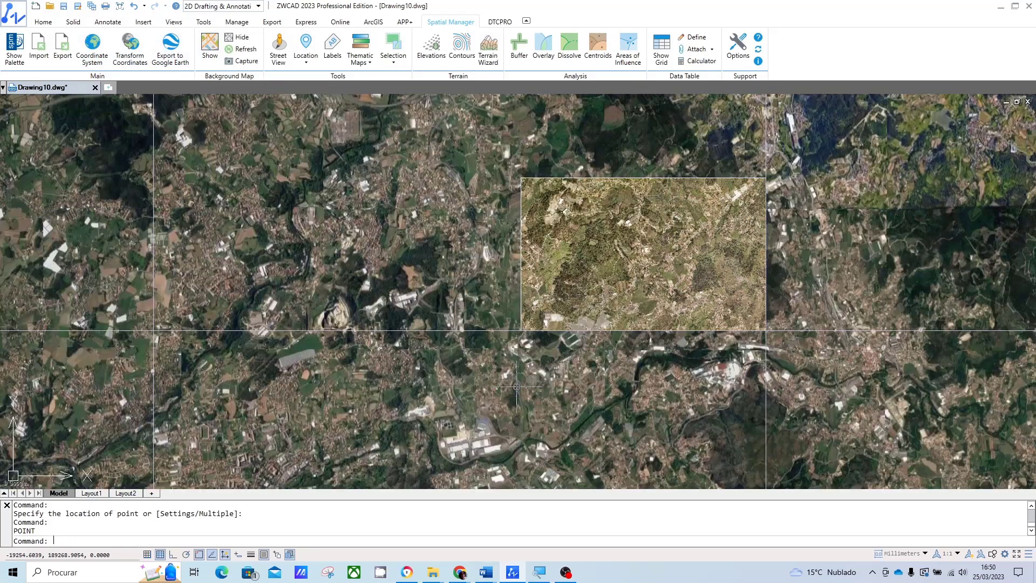
mouse_move(469, 273)
middle_down()
mouse_move(547, 335)
mouse_move(517, 257)
middle_up()
scroll(547, 335, up, 4)
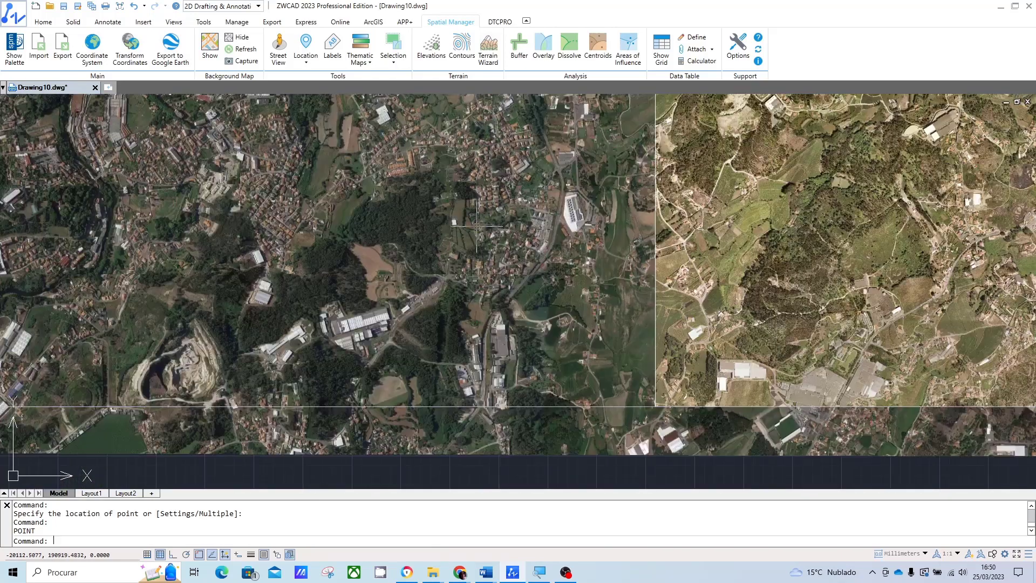
scroll(486, 241, down, 2)
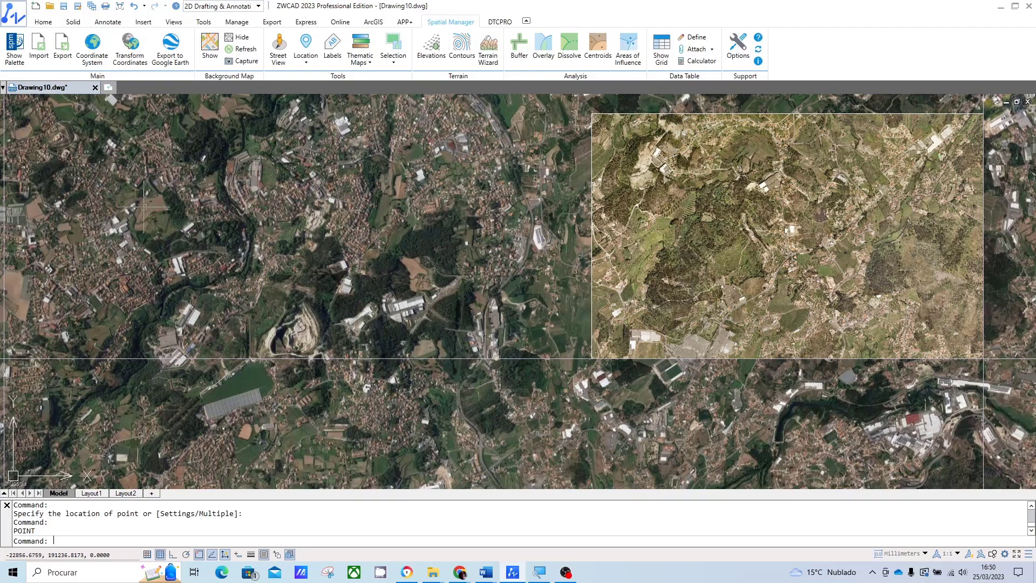
Trace the image with a rectangle from -19200,192000 to -16000,190000, then start a Move.
text(REC)
key(Return)
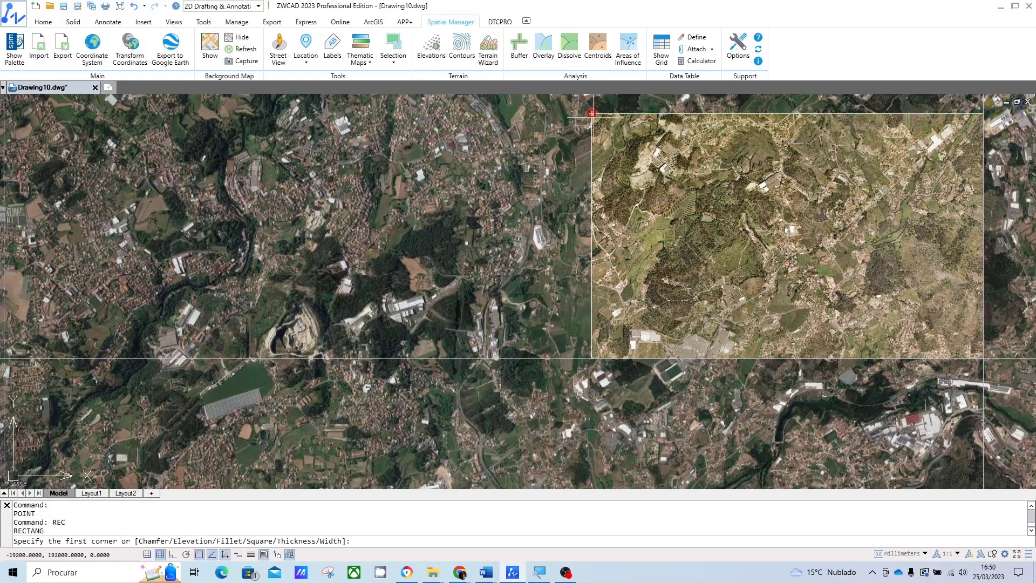
click(592, 112)
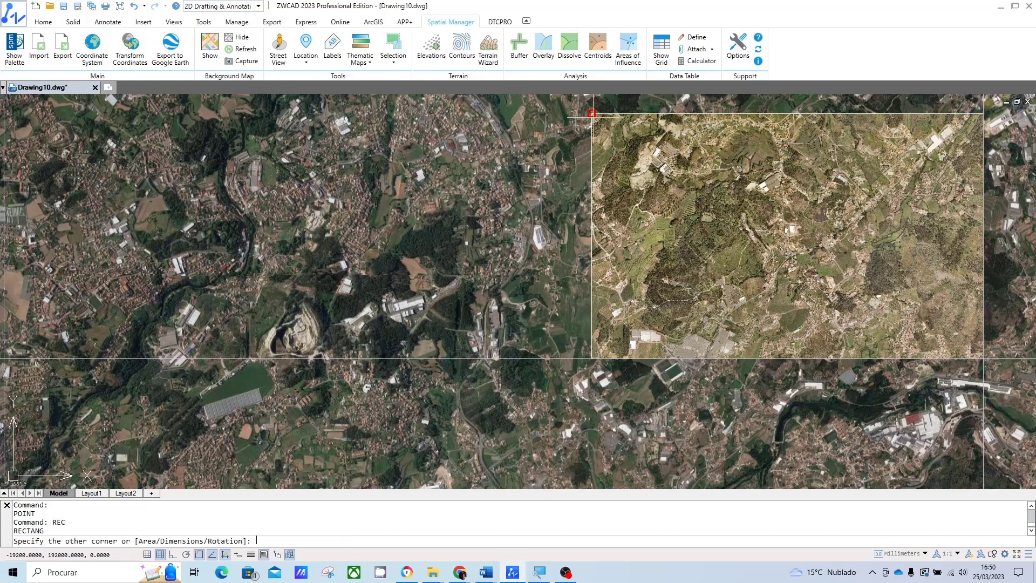
click(984, 358)
middle_drag(536, 312, 545, 347)
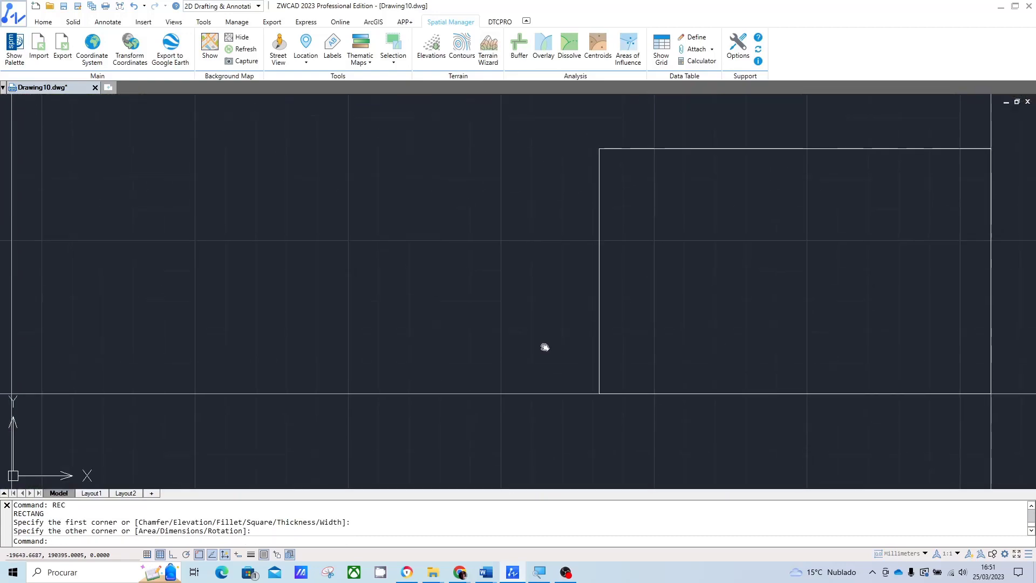
text(m)
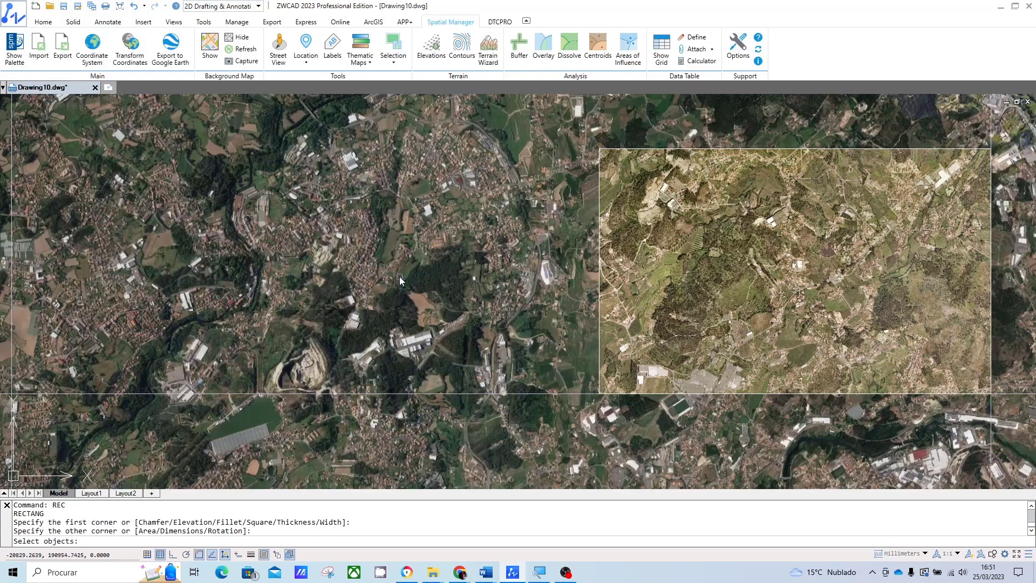
key(Return)
Move the image-sized rectangle west by one image width, corner to corner, beside the aerial image.
click(600, 189)
key(Return)
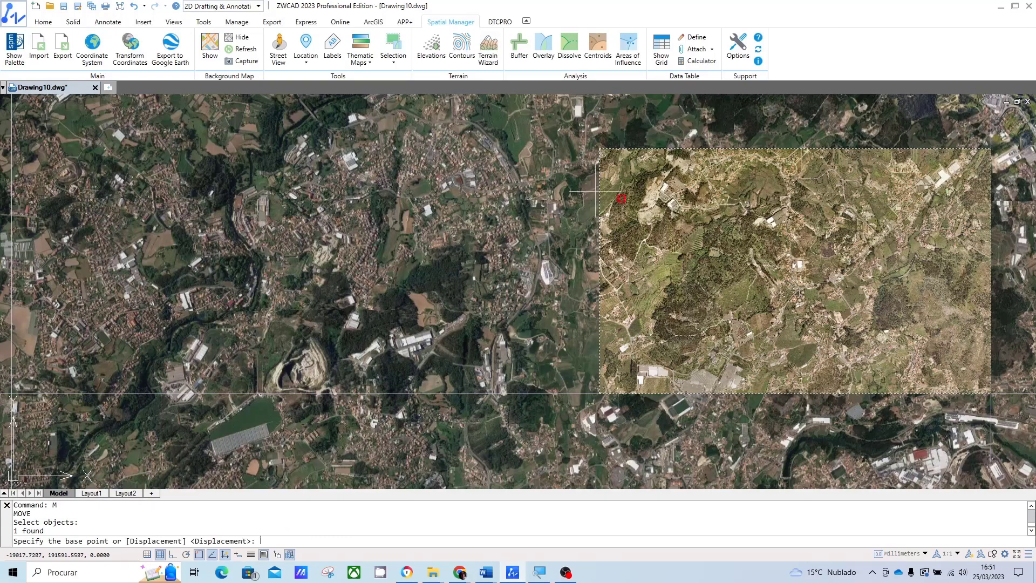
click(991, 394)
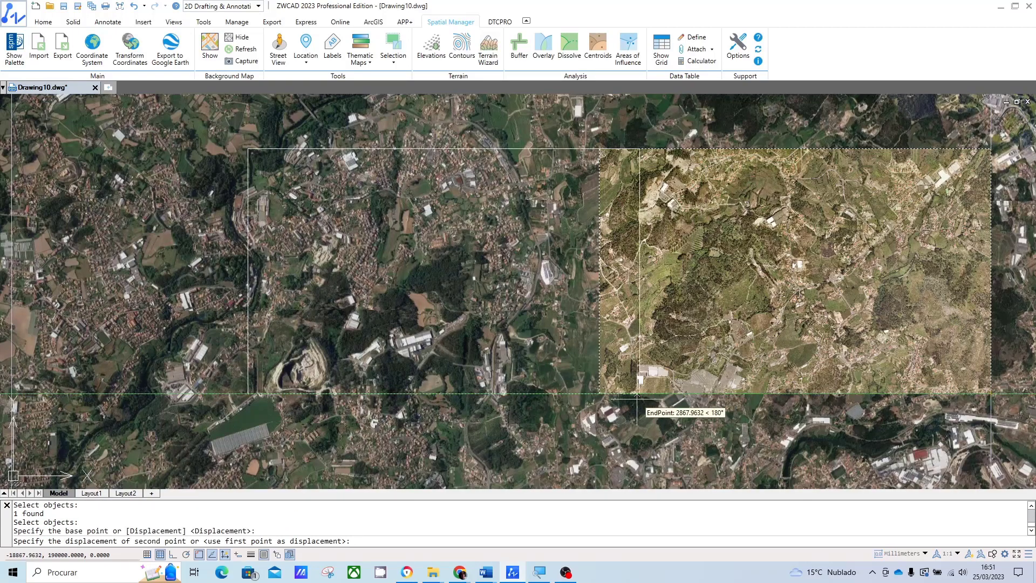
click(599, 393)
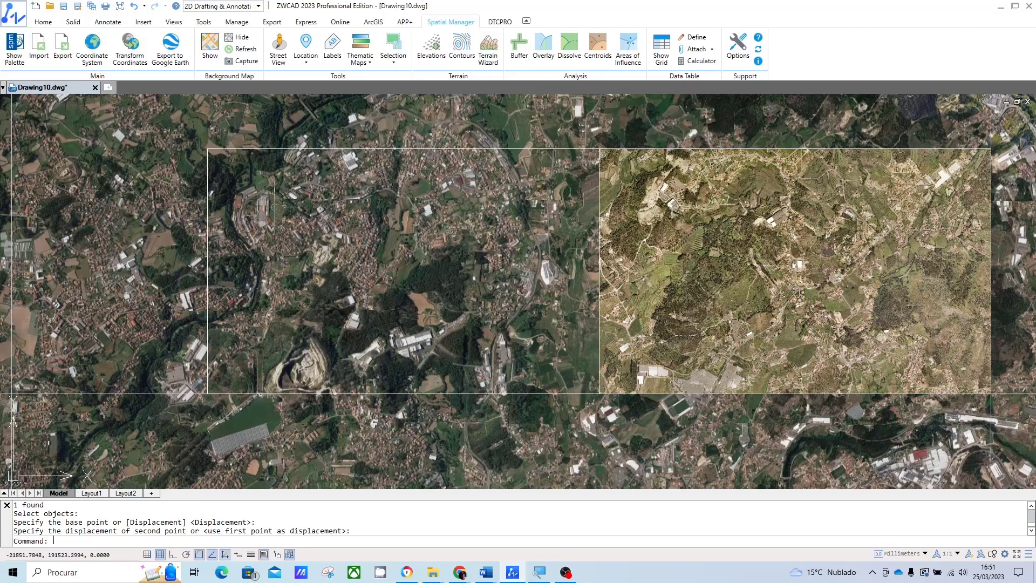
Frame both the image and the rectangle area, then open the Background Map Capture settings.
scroll(329, 234, down, 4)
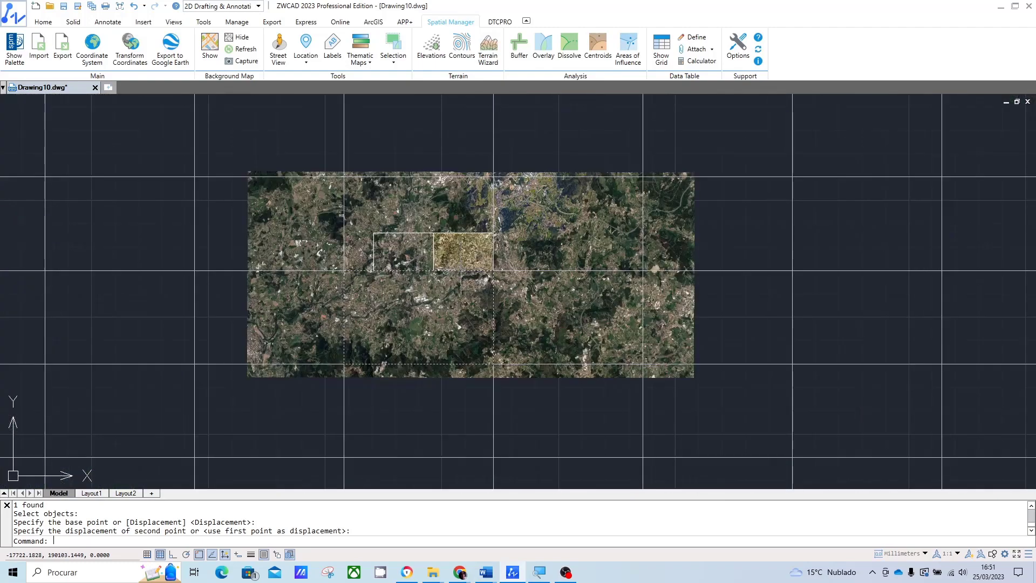
scroll(432, 254, down, 3)
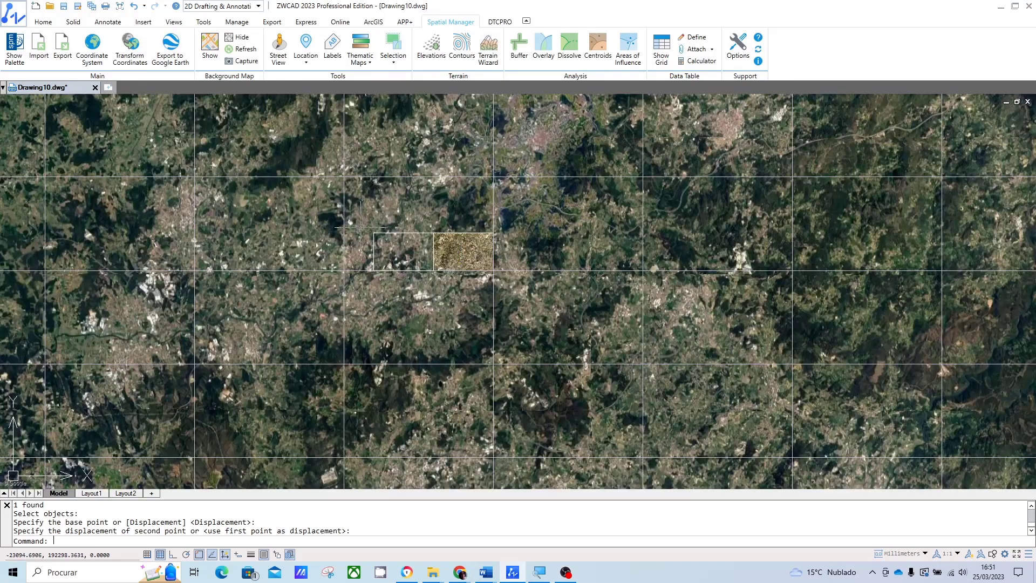
scroll(355, 230, up, 4)
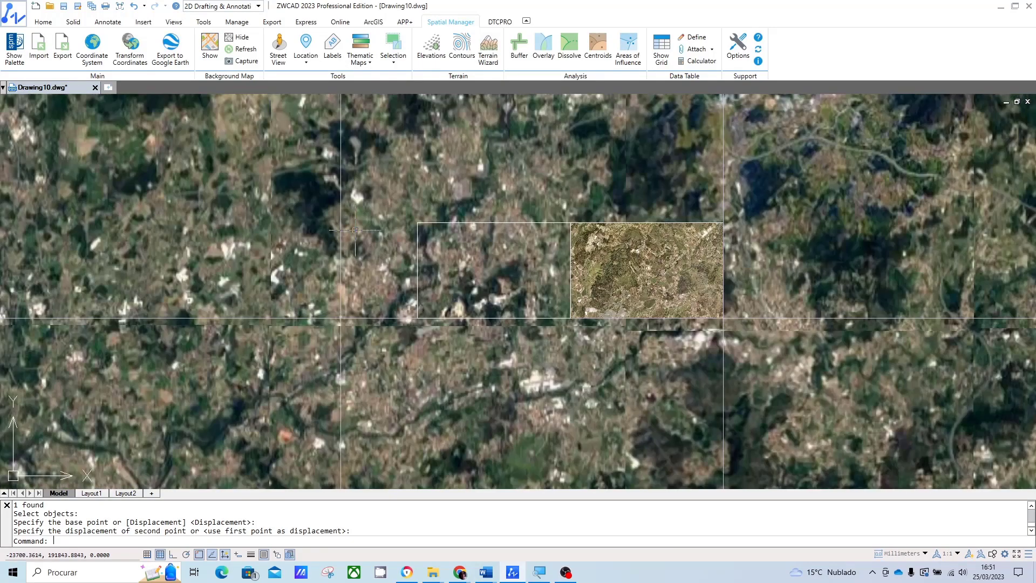
scroll(567, 291, up, 2)
scroll(567, 291, up, 2)
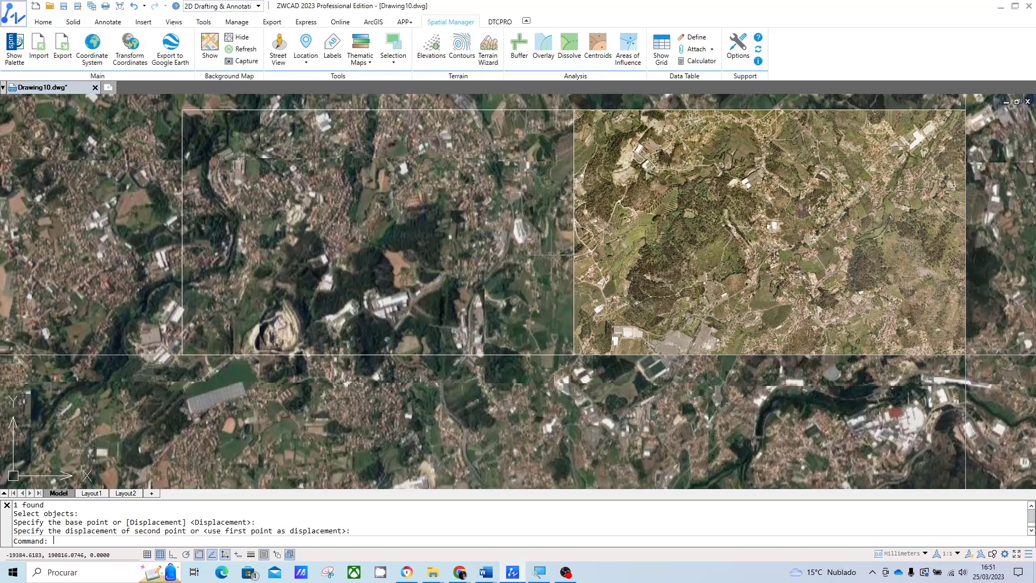
scroll(451, 213, up, 1)
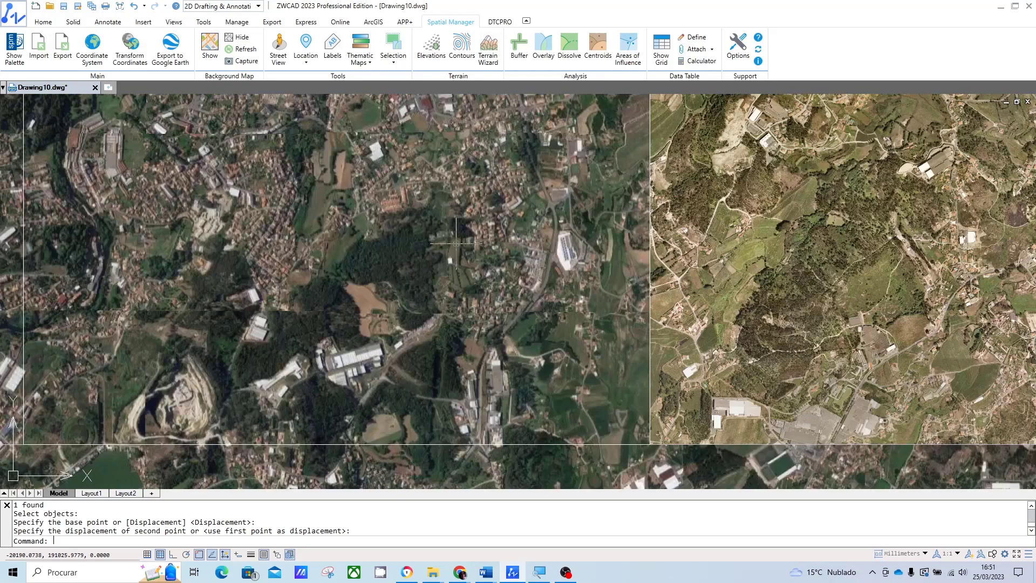
click(248, 62)
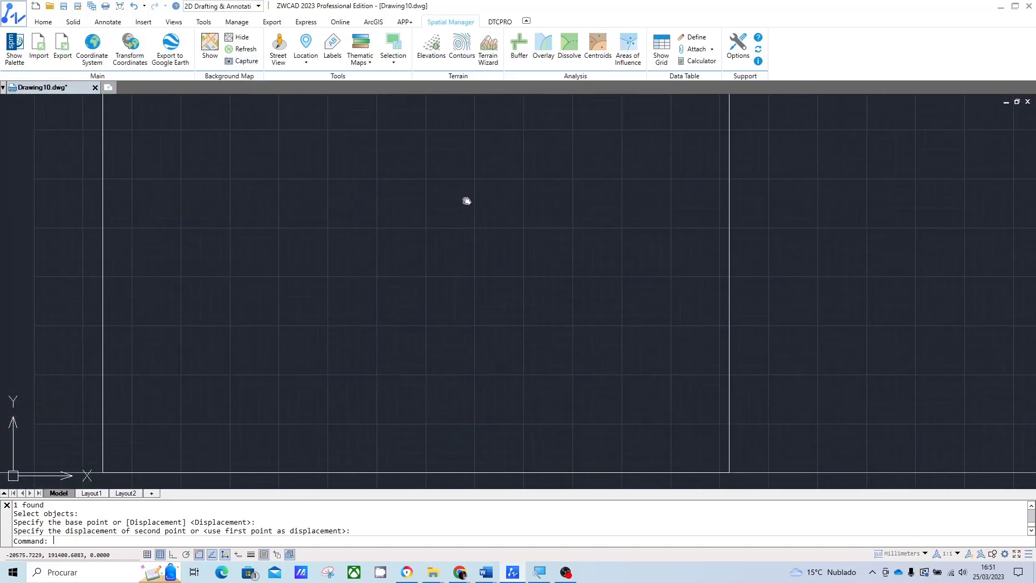
middle_drag(467, 201, 474, 212)
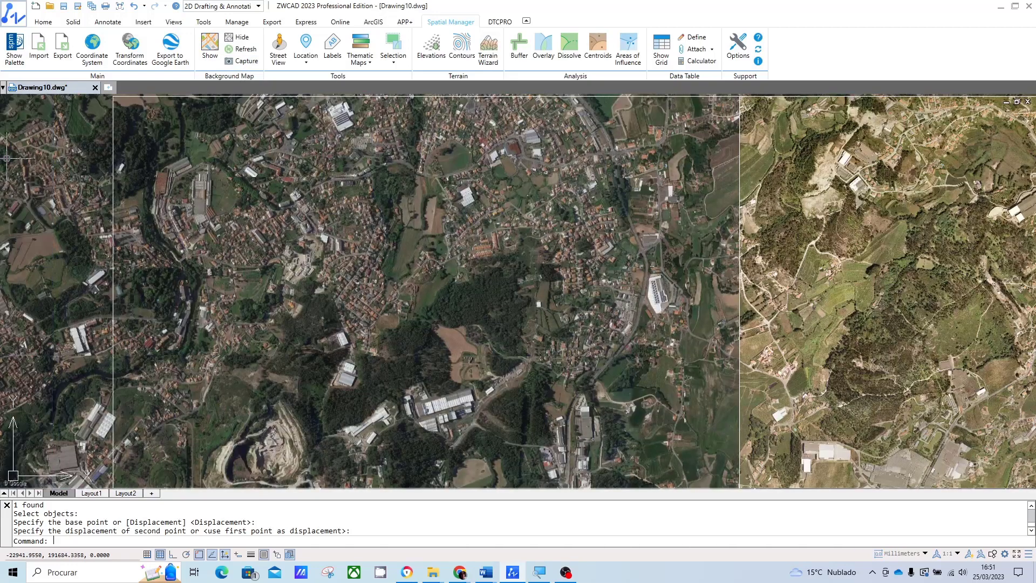
click(241, 61)
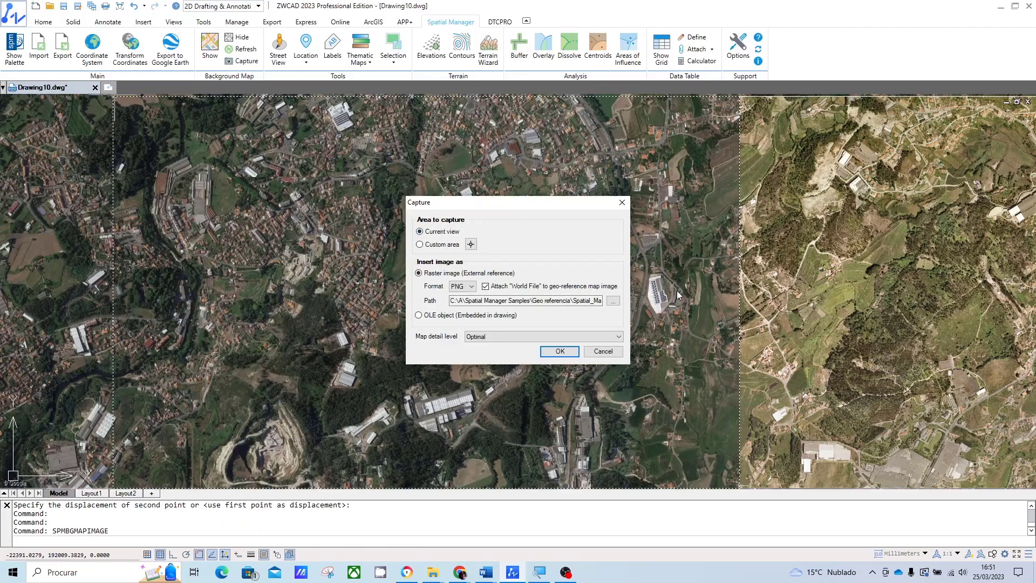
Set a custom capture area from the rectangle's top-left to bottom-right corner, with JPG format.
click(470, 244)
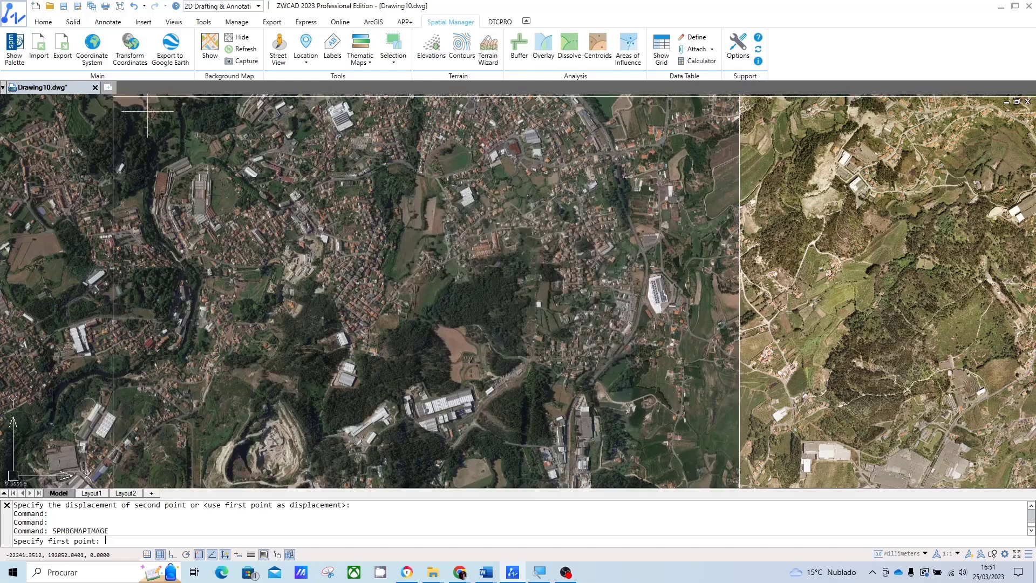
click(113, 97)
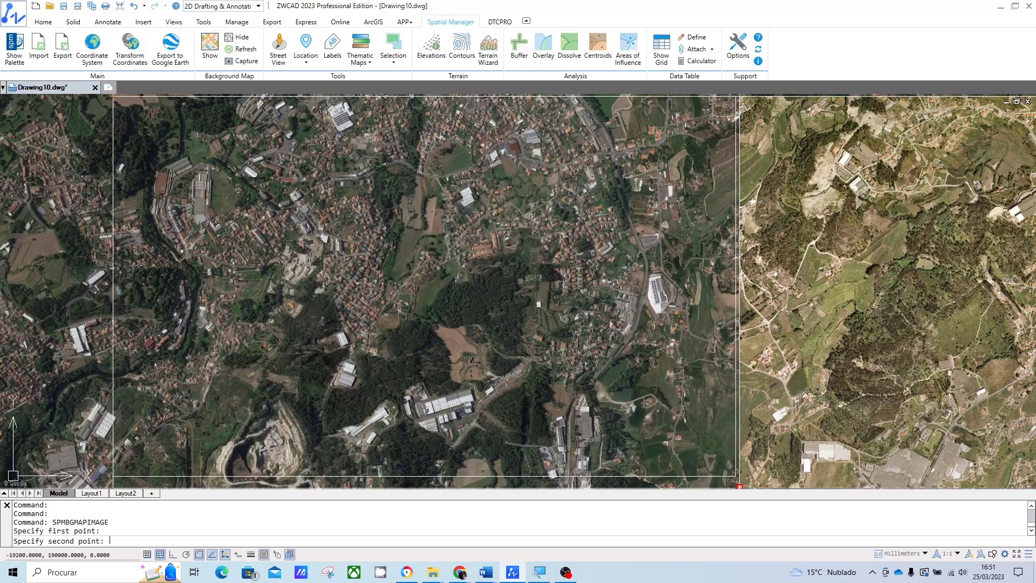
click(739, 486)
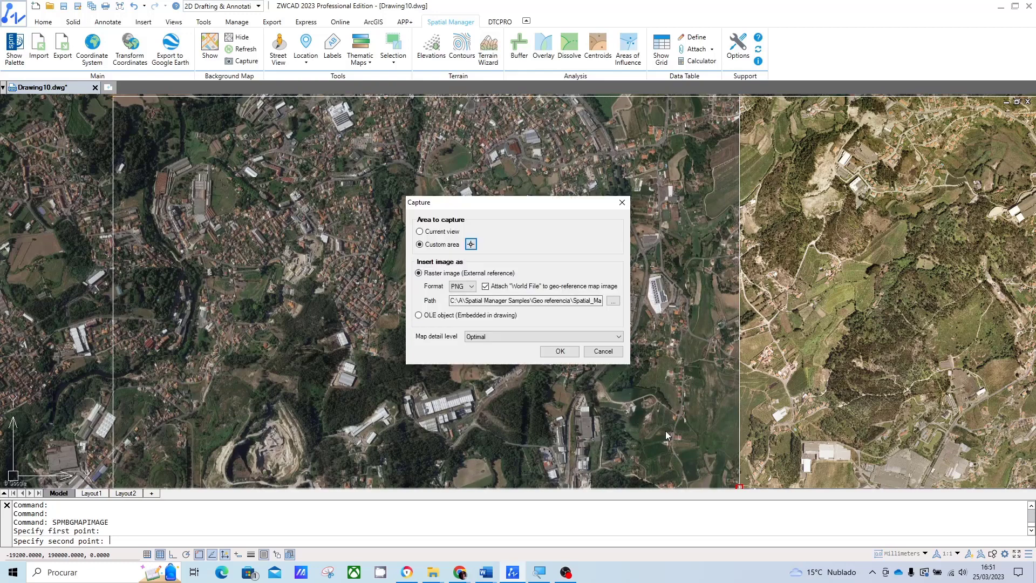
click(474, 287)
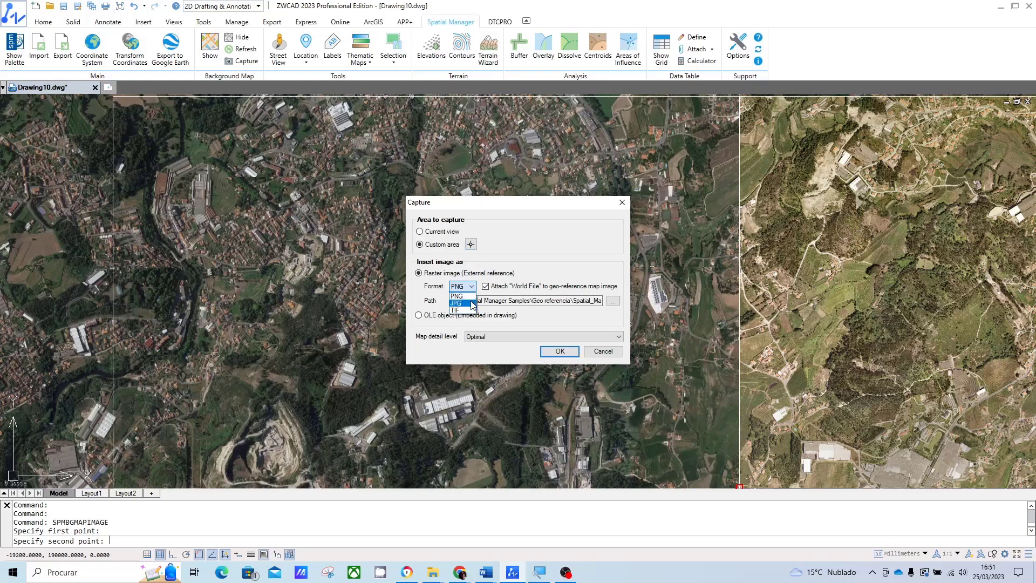
click(459, 302)
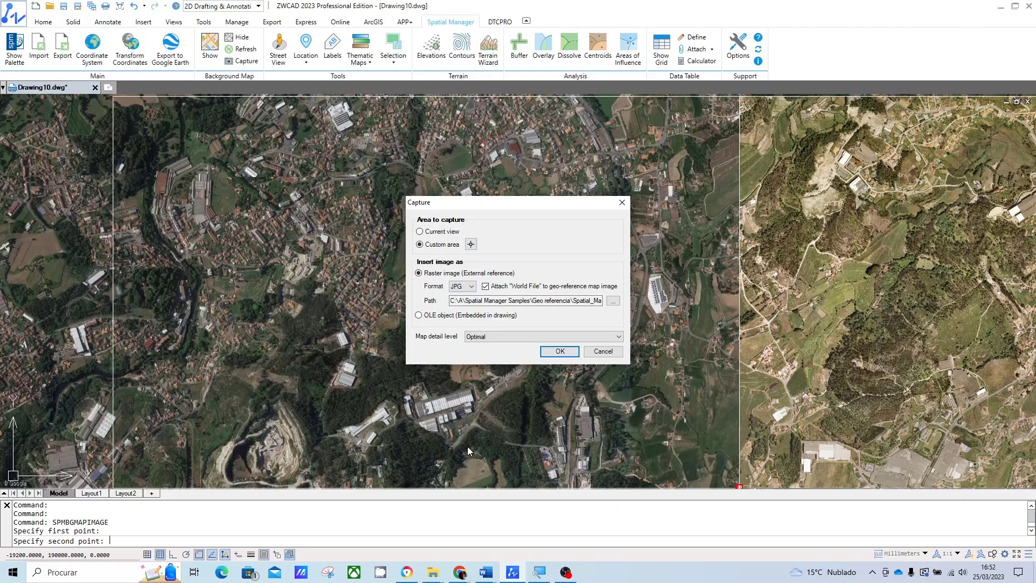
click(438, 567)
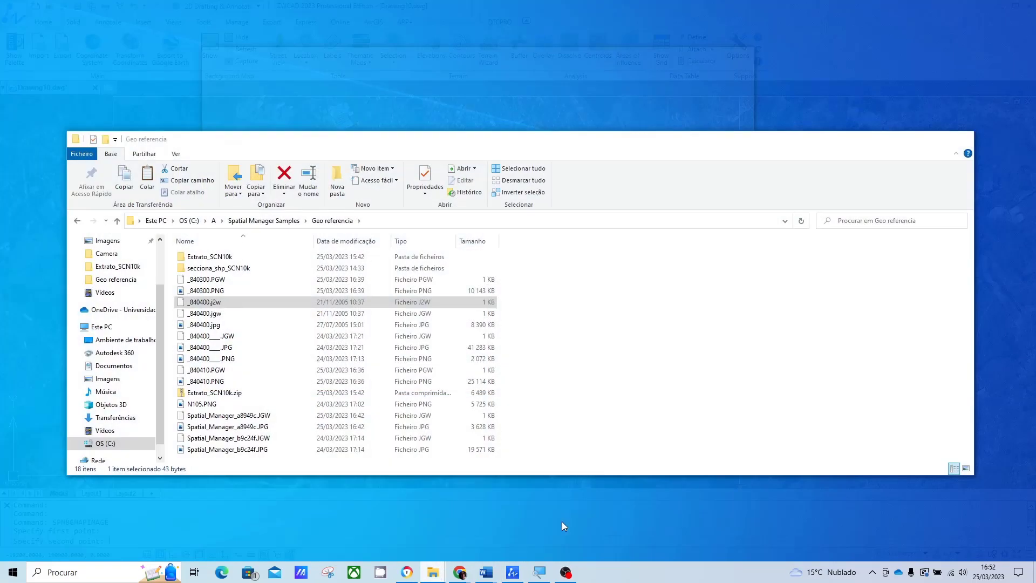
click(562, 522)
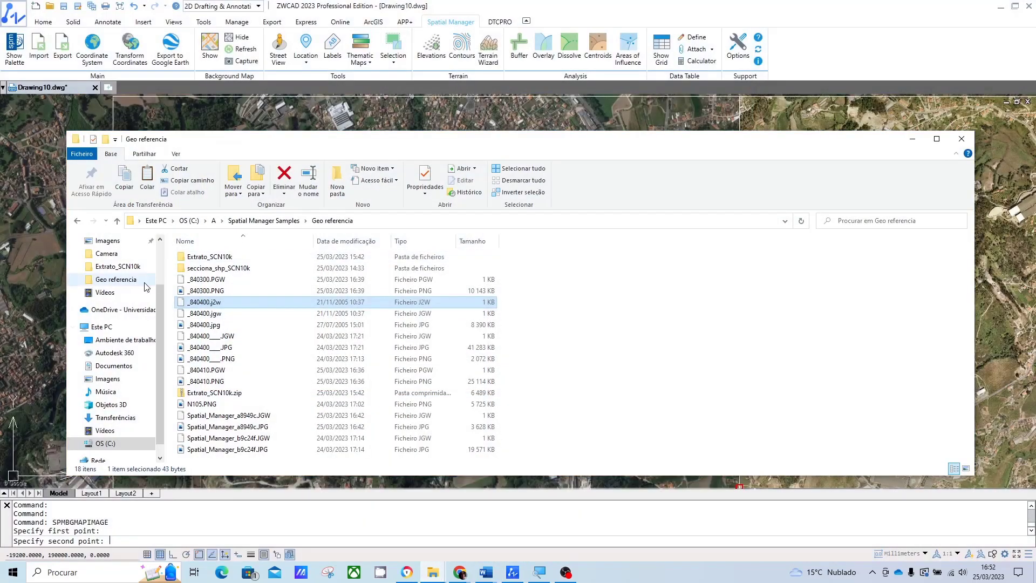
click(201, 325)
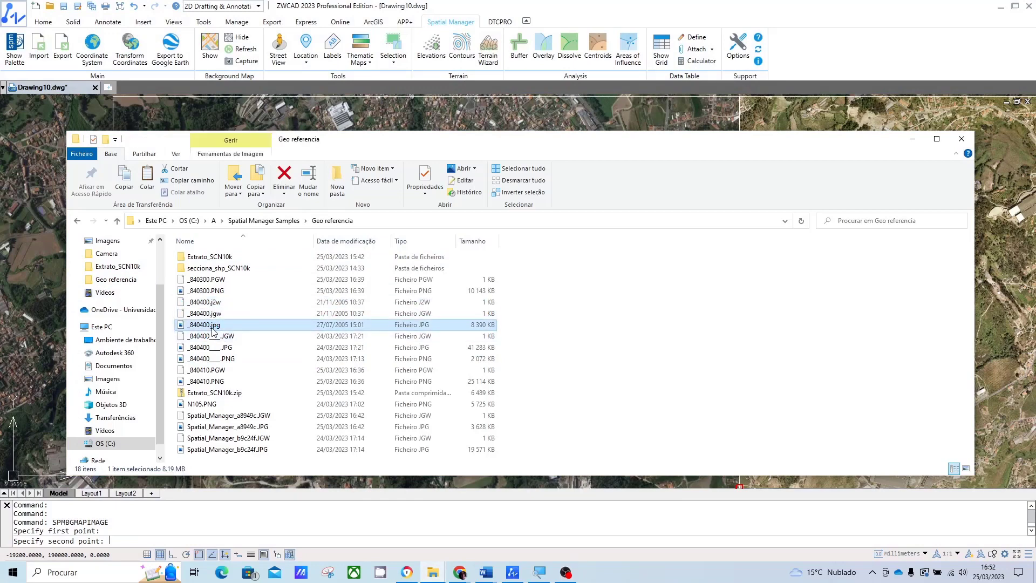
double_click(212, 326)
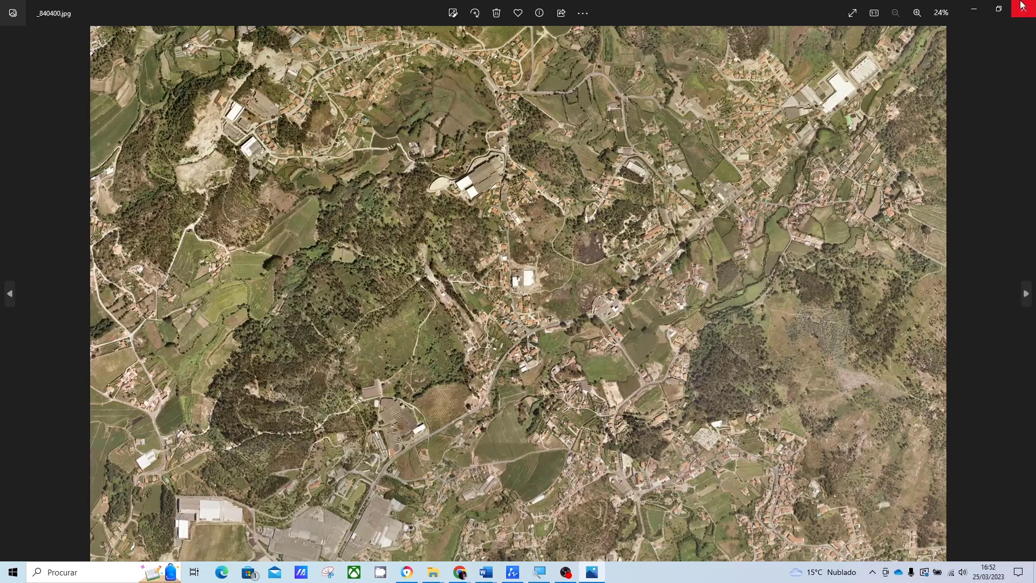
click(1021, 7)
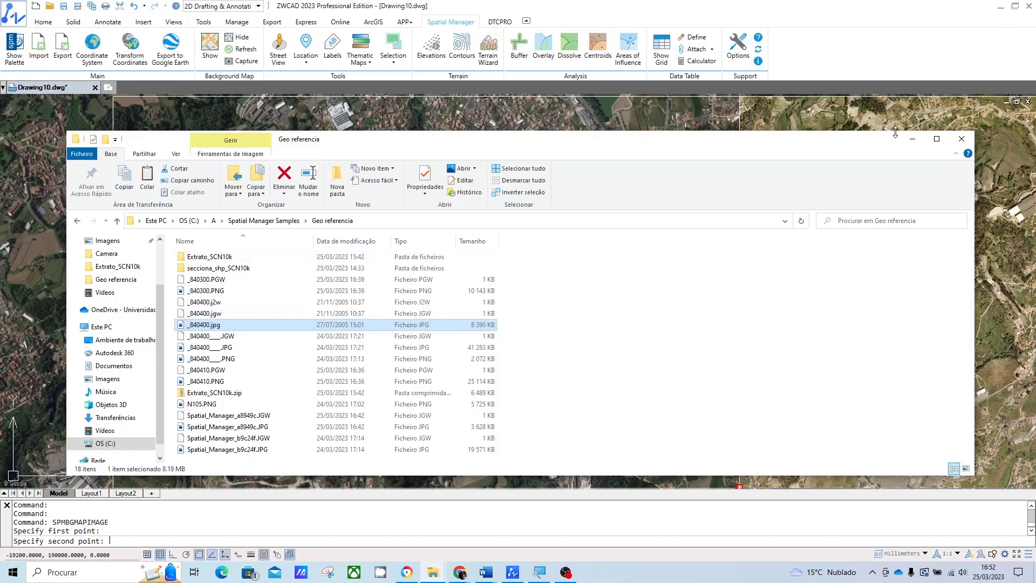
click(910, 140)
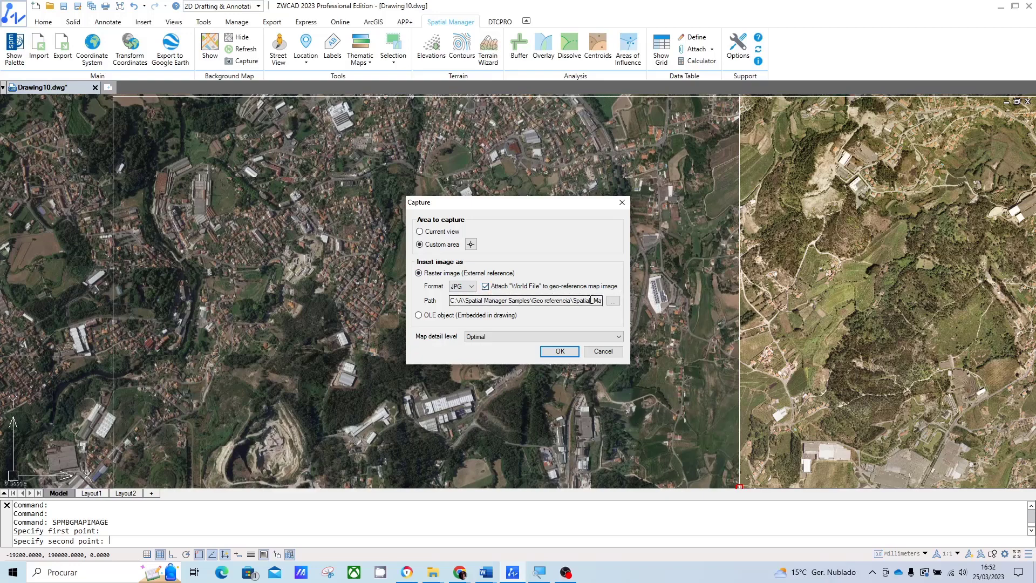
Set the capture output file to _840300.jpg in the Geo referencia folder.
click(615, 305)
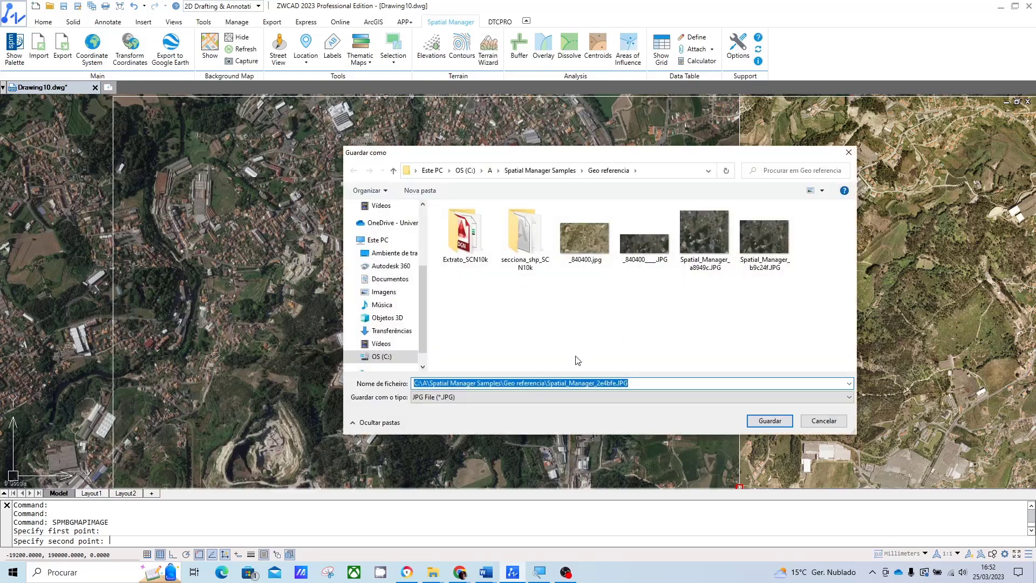
click(598, 246)
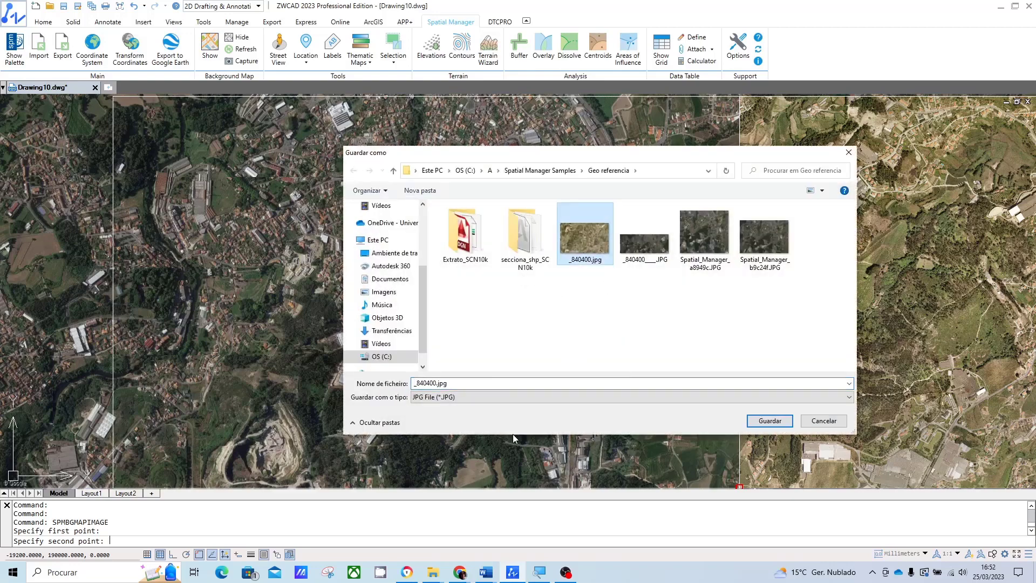
click(430, 381)
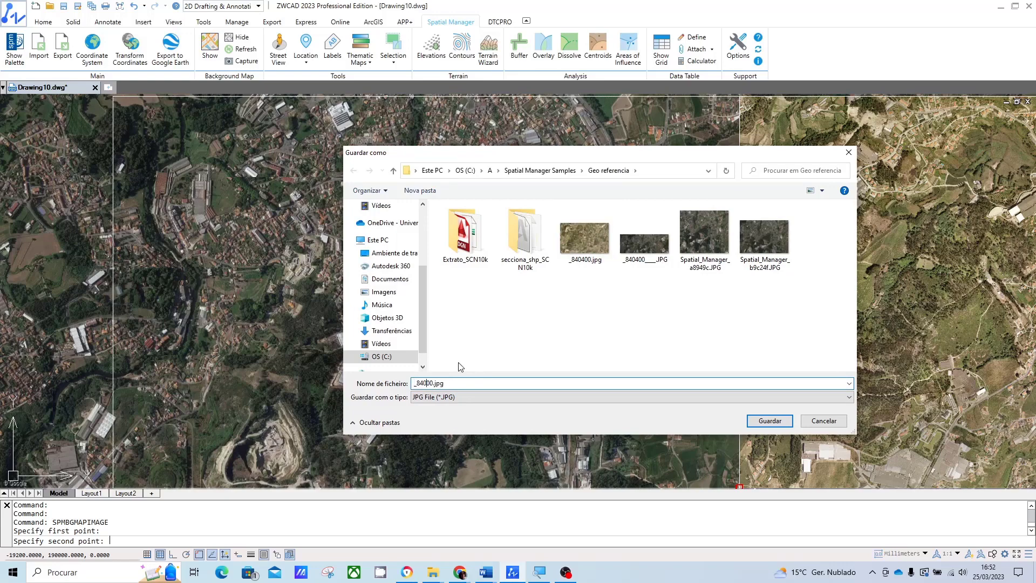
text(3)
click(780, 421)
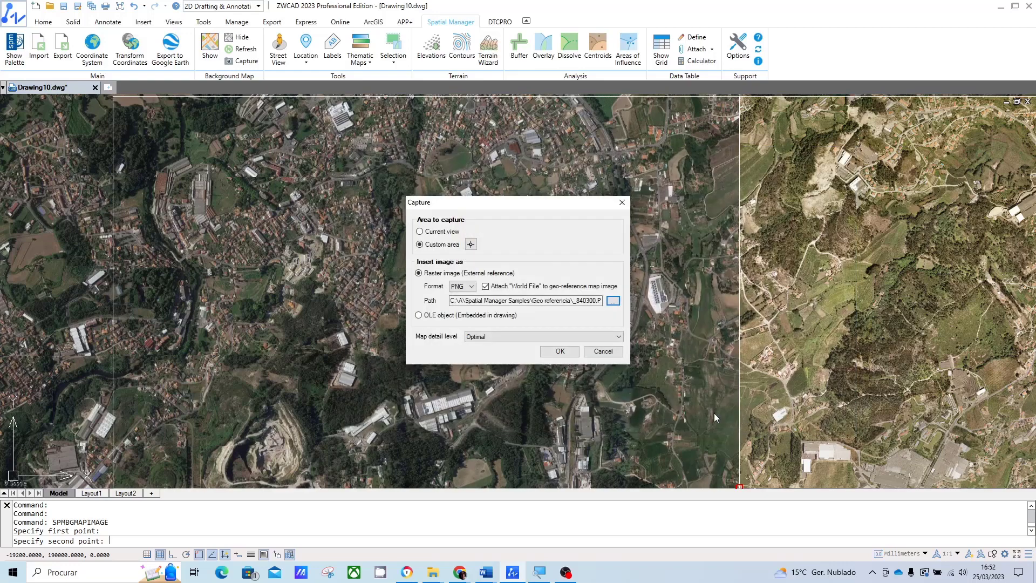
Switch the capture format from PNG to JPG and confirm the output path ends in JPG.
drag(571, 301, 611, 303)
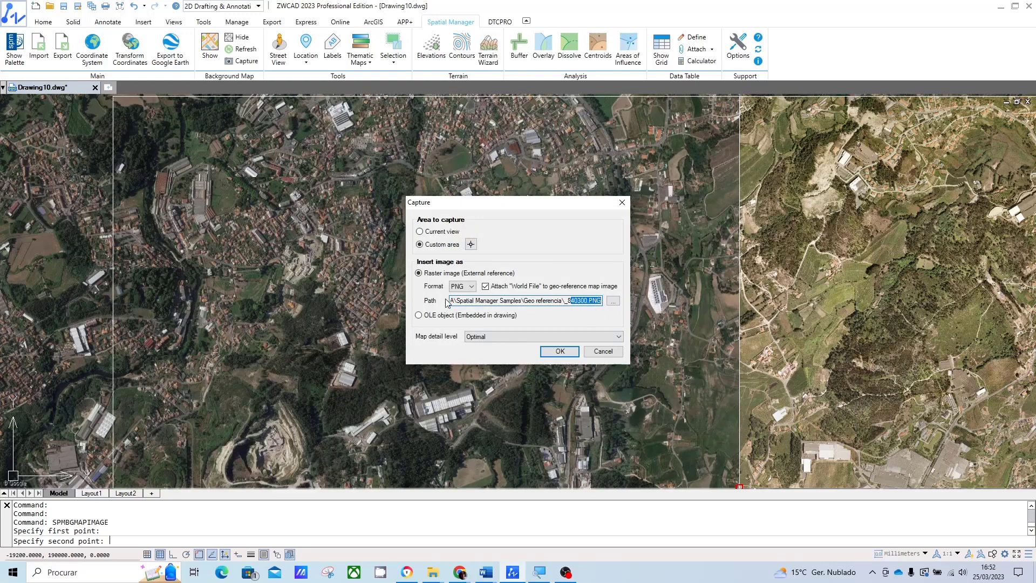
click(462, 286)
click(467, 303)
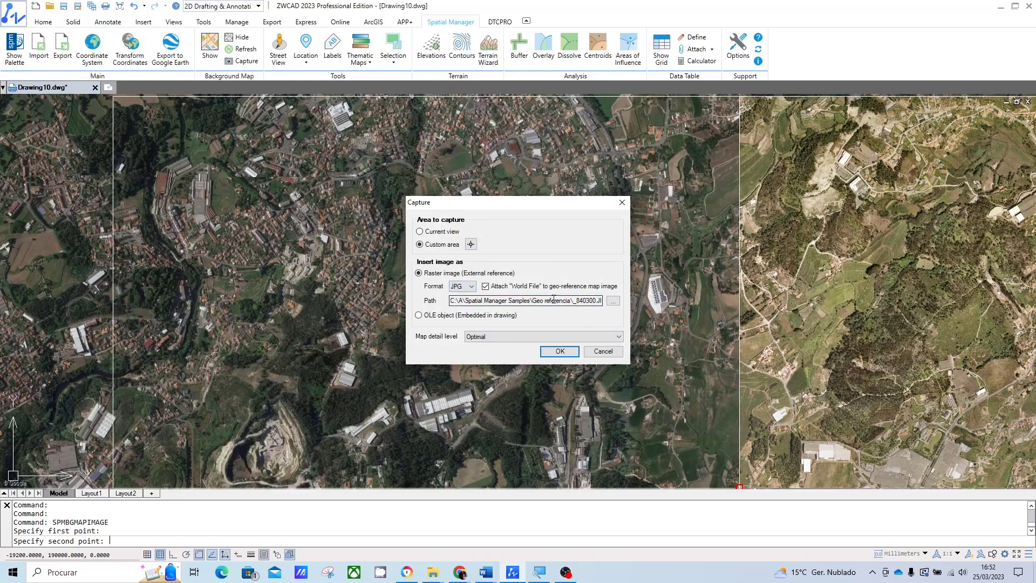
drag(584, 298, 611, 300)
click(583, 301)
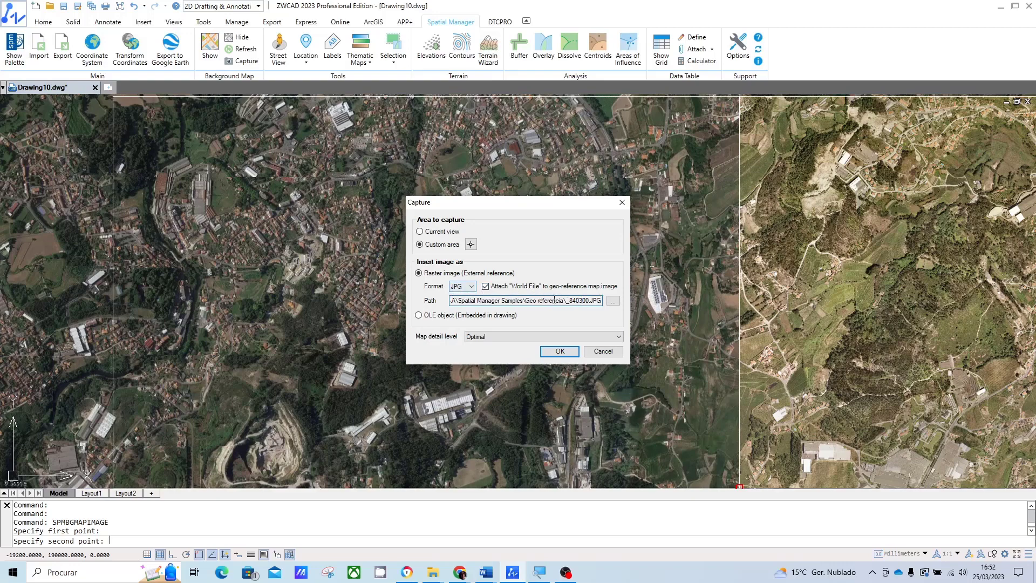
Set the map detail level to Very fine and run the capture of the chosen area.
click(492, 338)
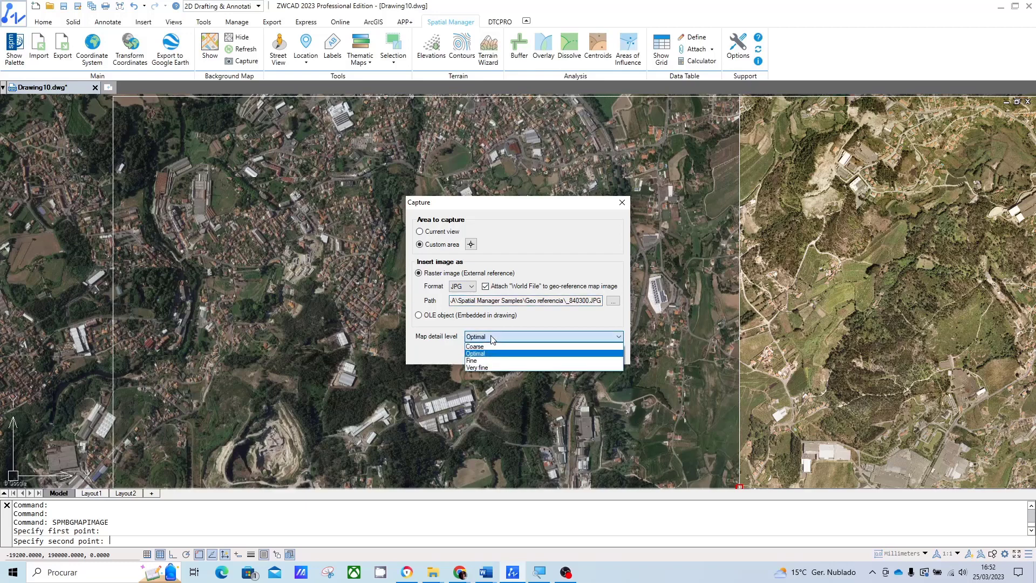
click(487, 366)
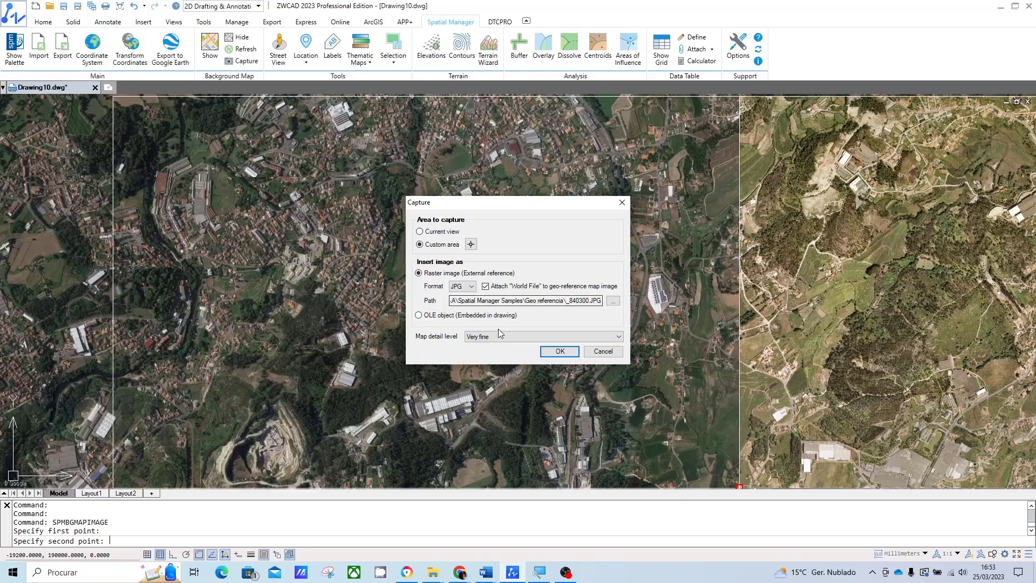
click(560, 352)
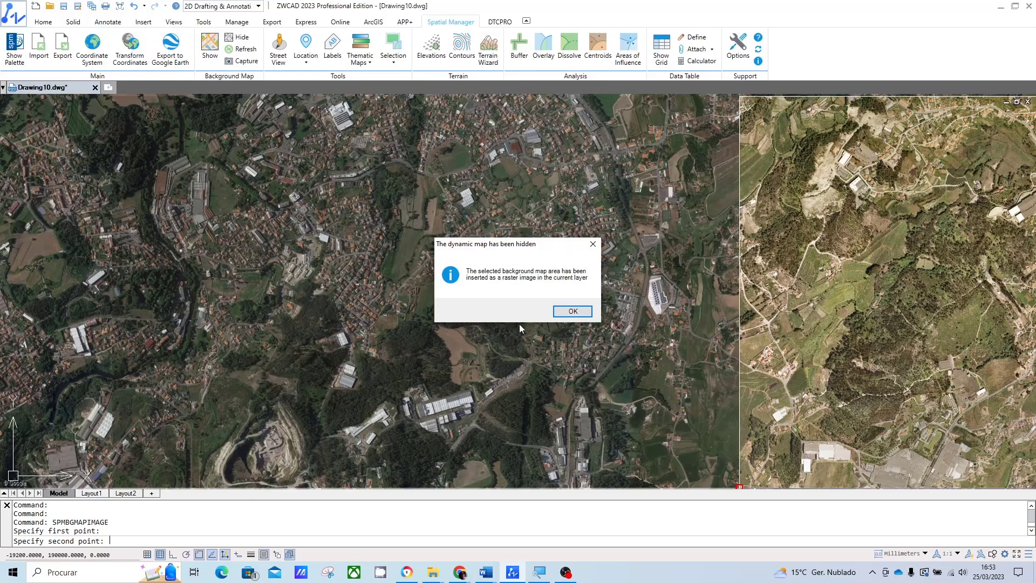
Dismiss the capture notice and zoom around the newly captured satellite raster.
click(573, 311)
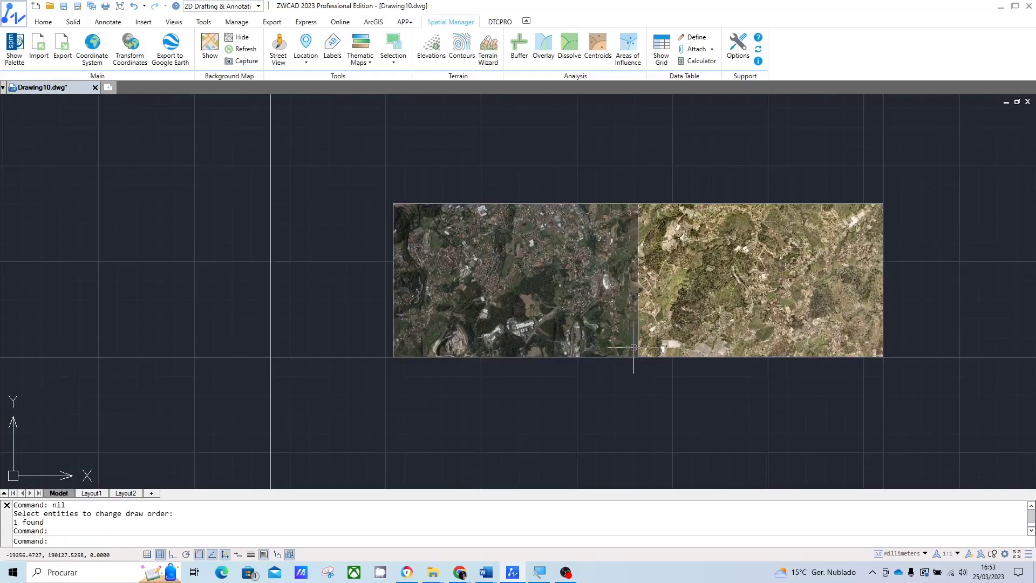
scroll(634, 348, up, 3)
scroll(634, 347, down, 3)
scroll(539, 269, up, 4)
scroll(477, 223, up, 2)
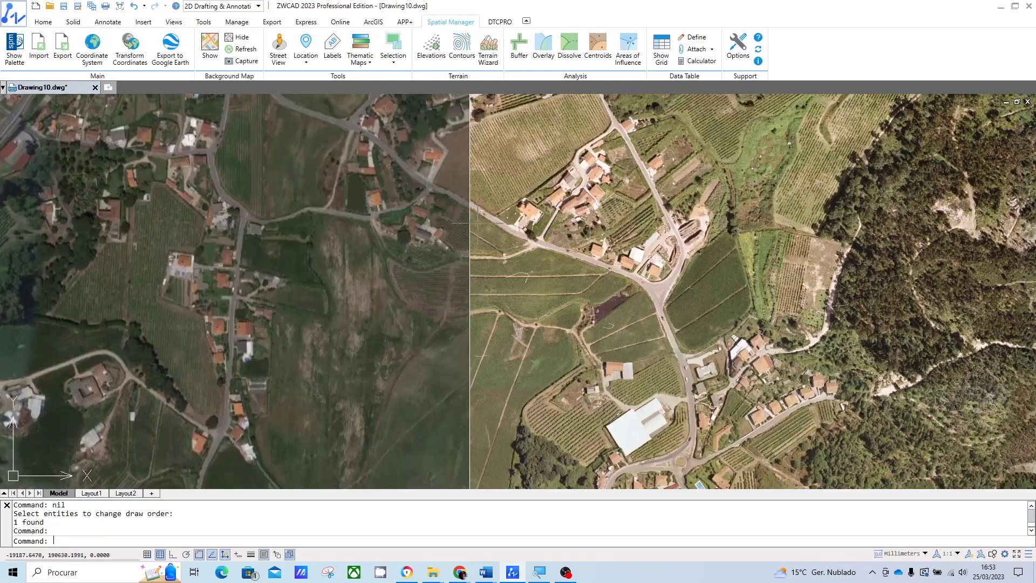
scroll(477, 223, down, 5)
scroll(485, 301, up, 4)
scroll(496, 270, up, 2)
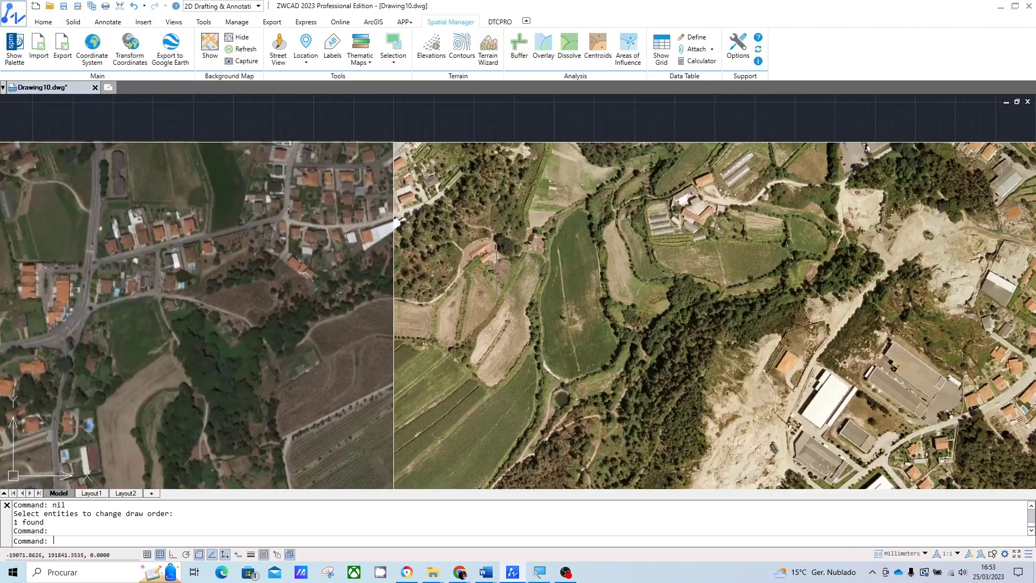
scroll(497, 271, down, 2)
scroll(494, 249, down, 2)
middle_drag(493, 248, 491, 216)
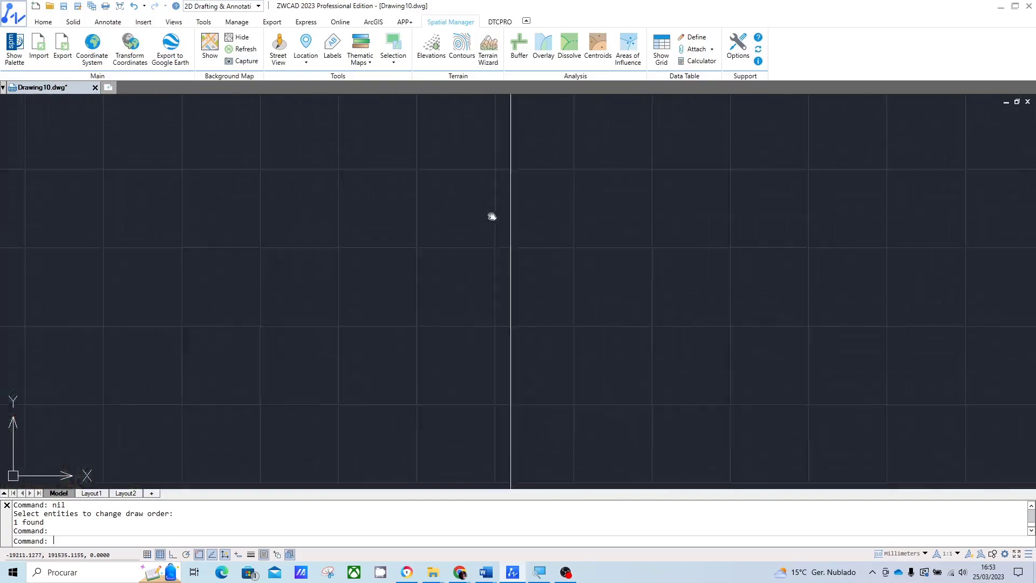
scroll(544, 363, up, 2)
scroll(584, 258, down, 1)
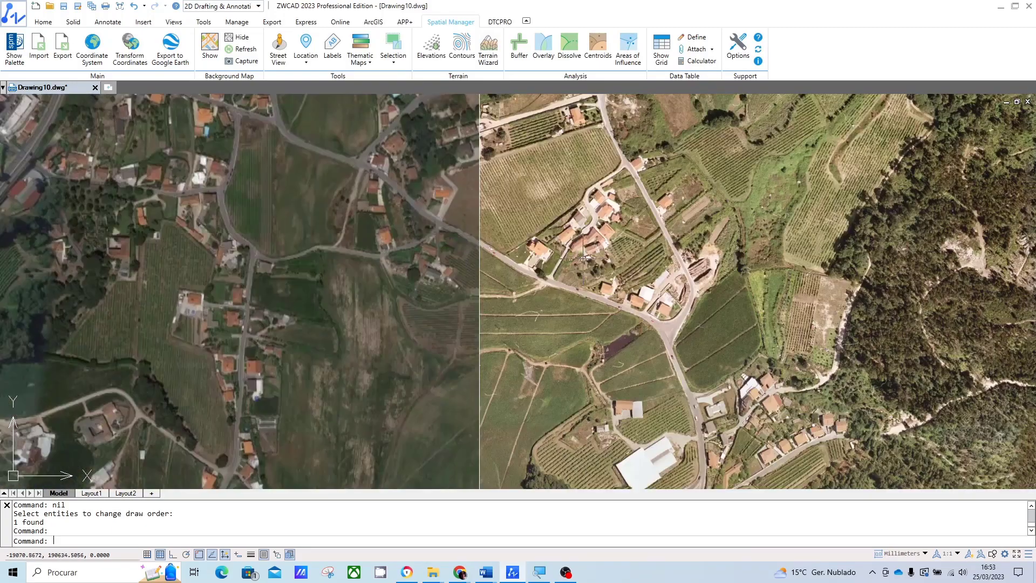
scroll(583, 258, down, 1)
Pan along the seam between the two rasters, frame both, and start a new blank drawing.
middle_drag(421, 203, 547, 354)
scroll(546, 354, down, 3)
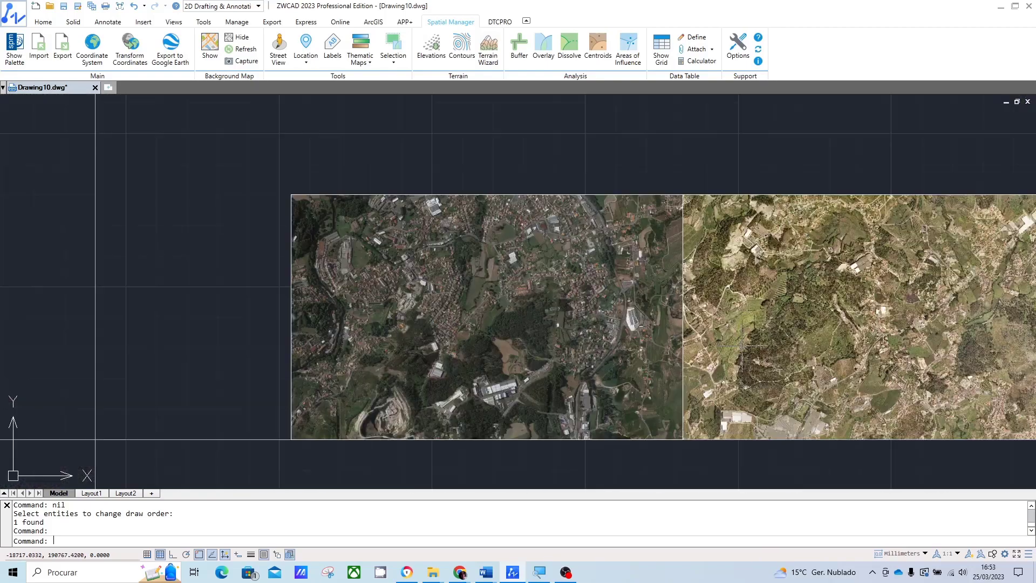
middle_drag(804, 328, 630, 324)
scroll(542, 216, up, 2)
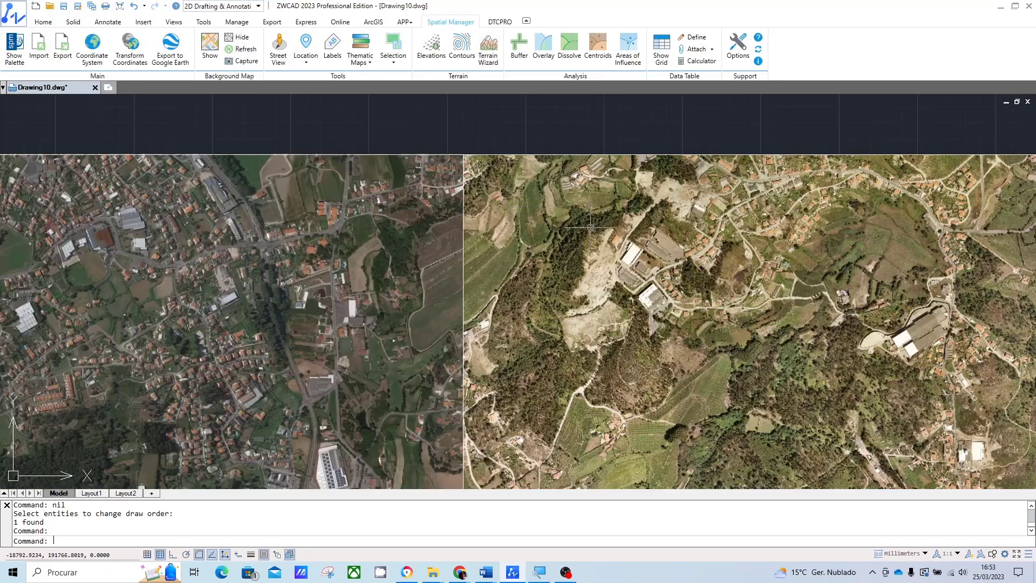
scroll(499, 162, up, 3)
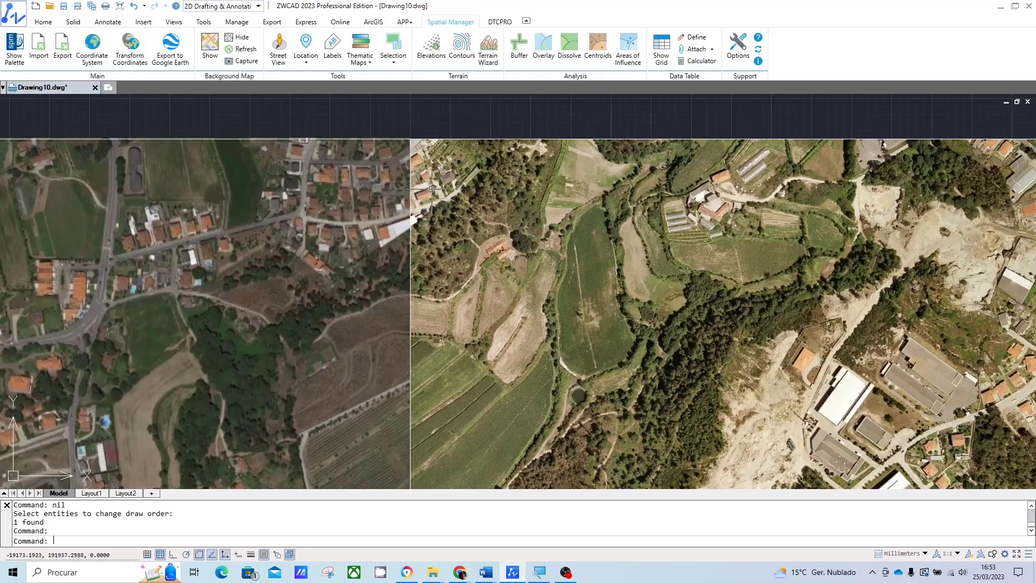
scroll(432, 189, down, 1)
mouse_move(462, 143)
middle_down()
mouse_move(463, 443)
mouse_move(462, 259)
middle_up()
scroll(463, 444, down, 1)
scroll(467, 267, up, 1)
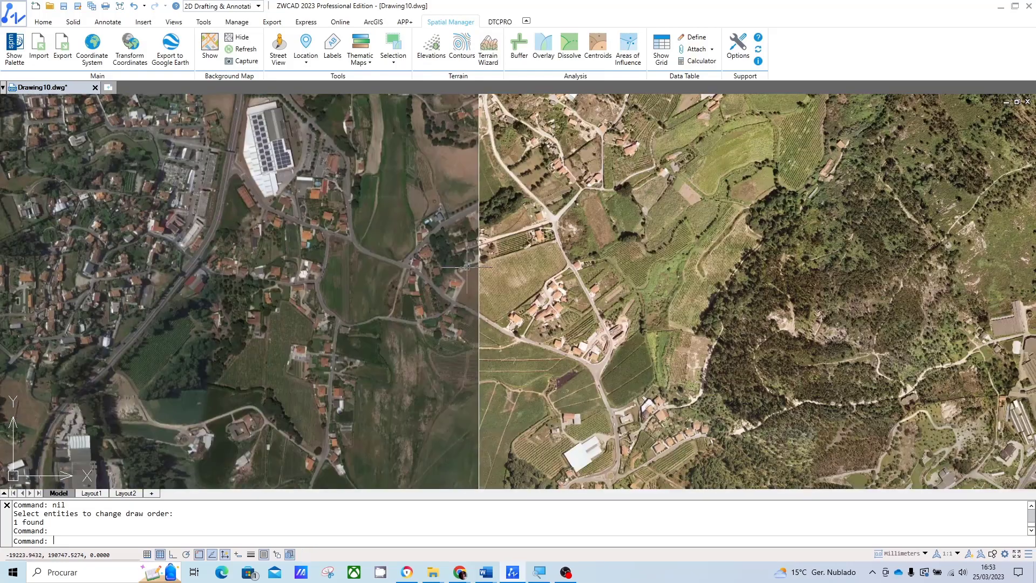
scroll(467, 266, down, 3)
middle_drag(327, 125, 352, 190)
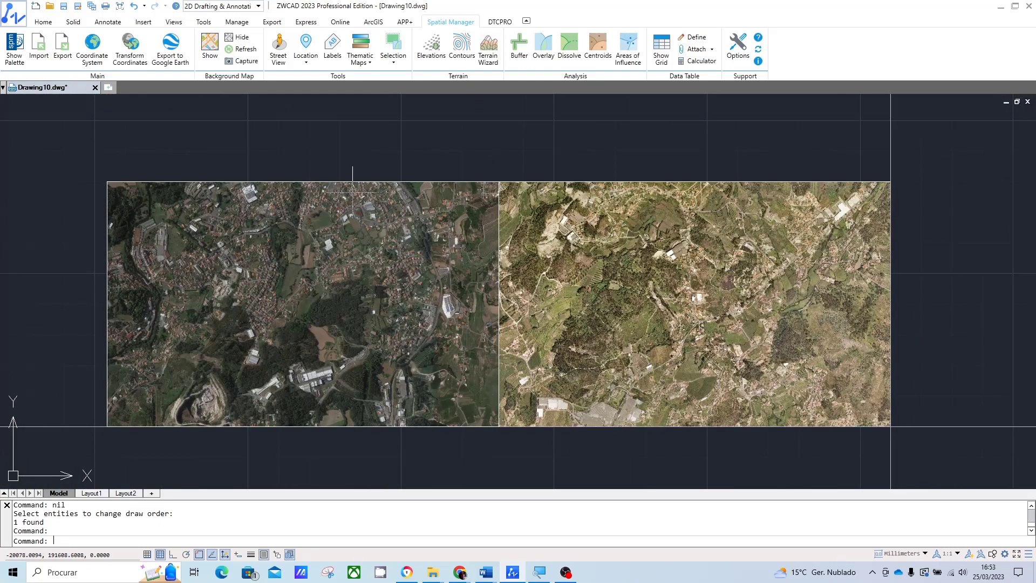
click(108, 87)
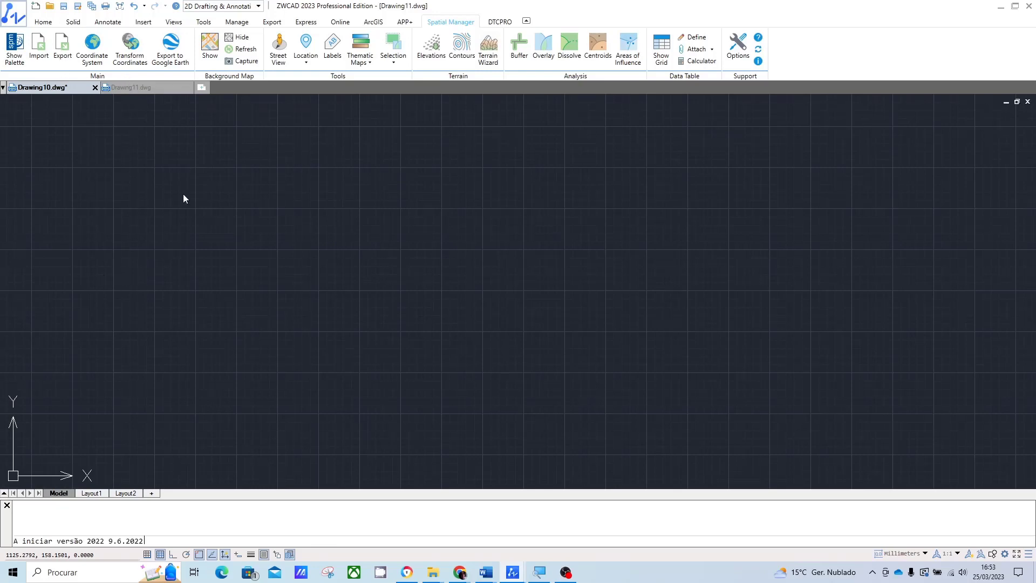
In Drawing11, select _840300.JPG from the Geo referencia folder as the import source.
click(150, 91)
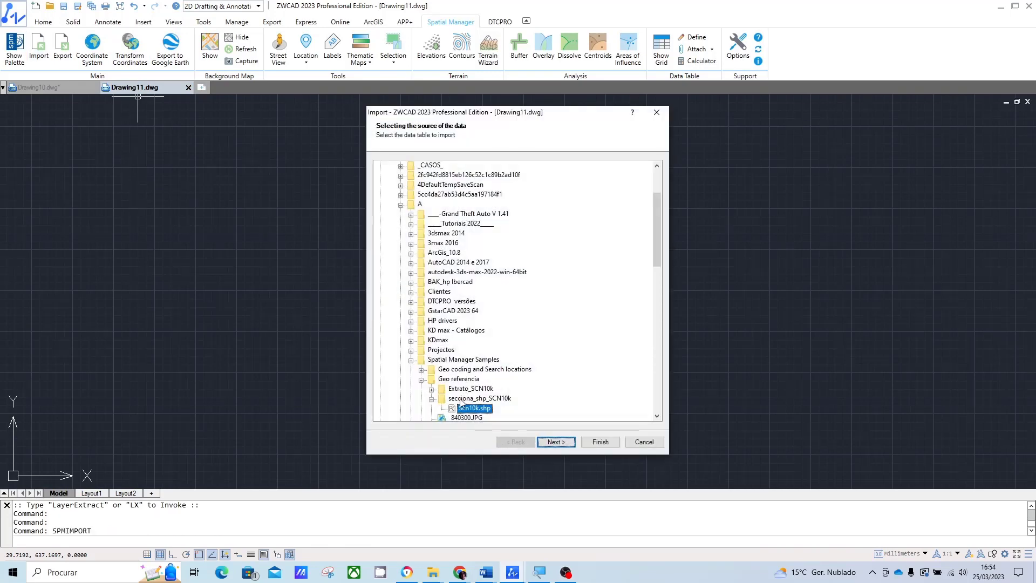
double_click(471, 389)
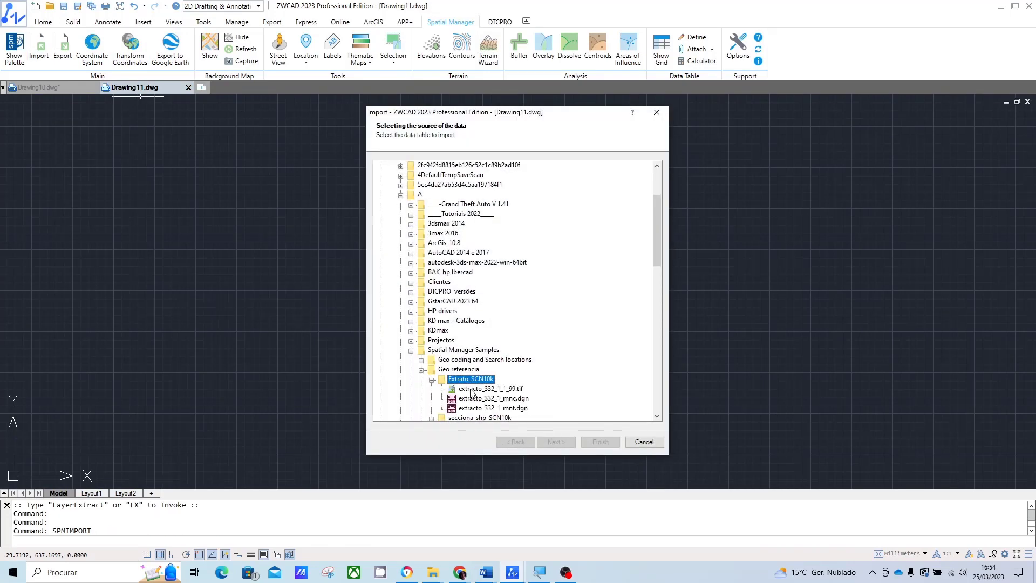
double_click(454, 373)
scroll(497, 379, down, 2)
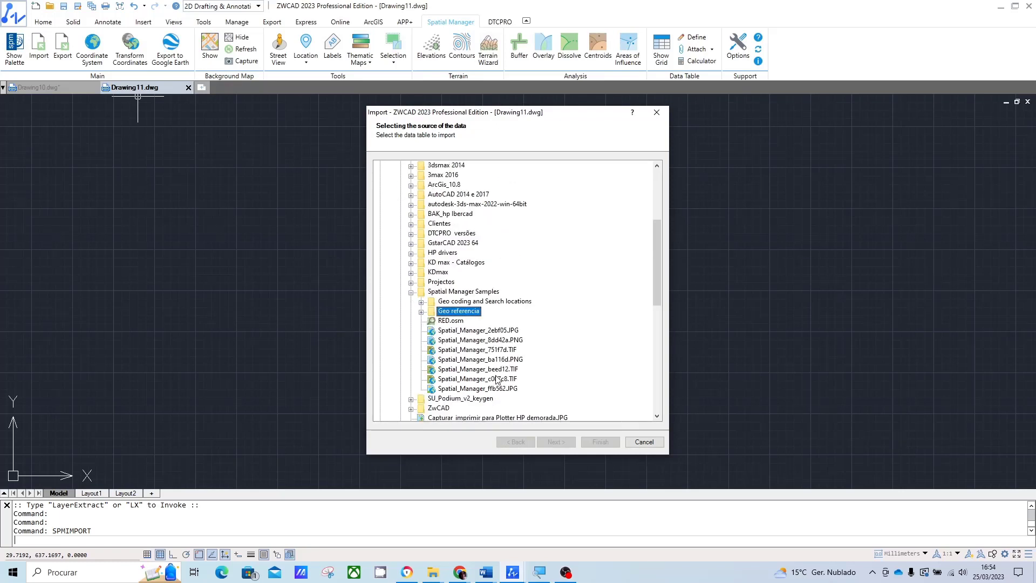
click(421, 312)
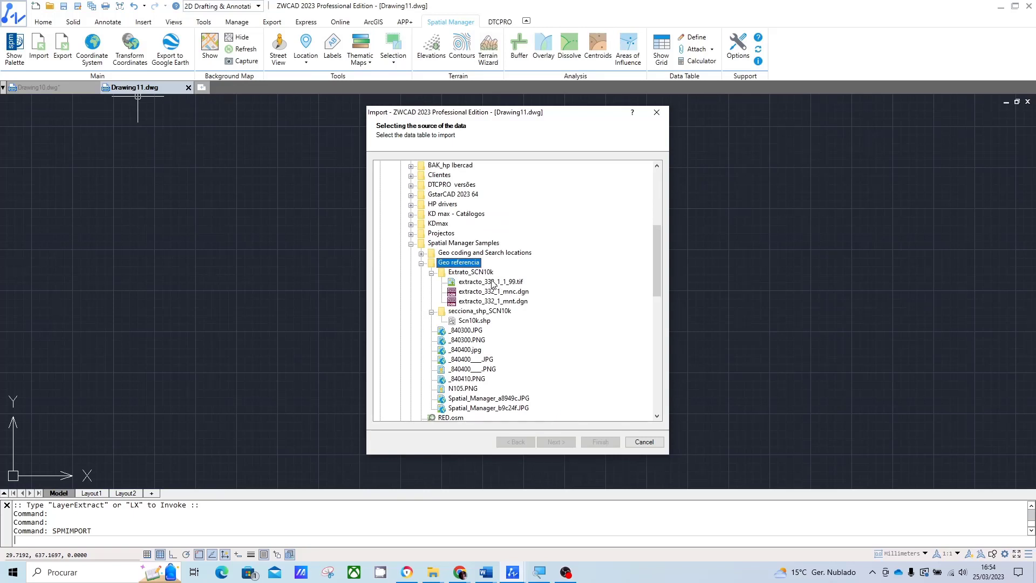
click(482, 330)
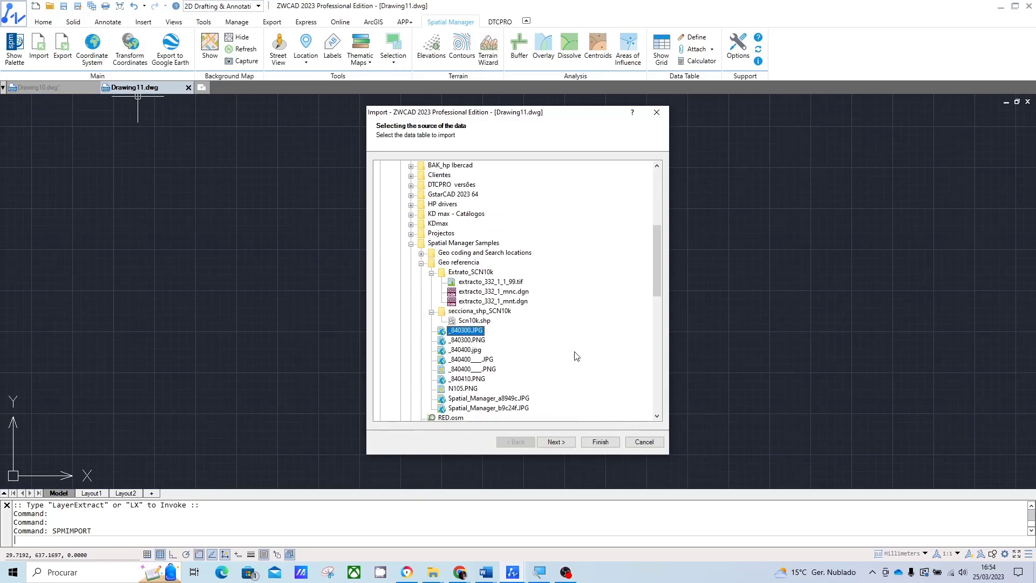
Import _840300.JPG positioned by its World File with default parameters, and close the report.
click(558, 442)
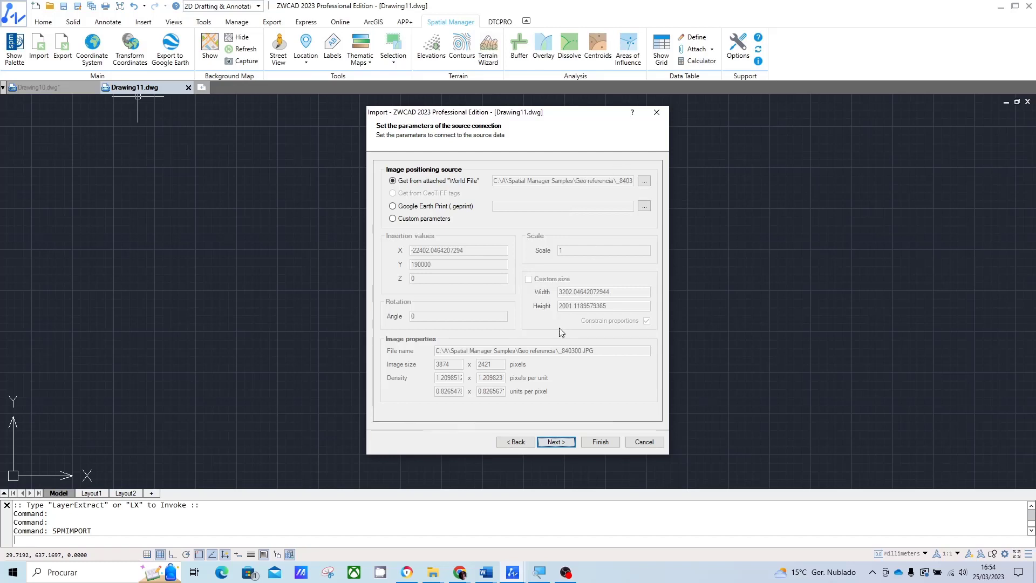
click(558, 441)
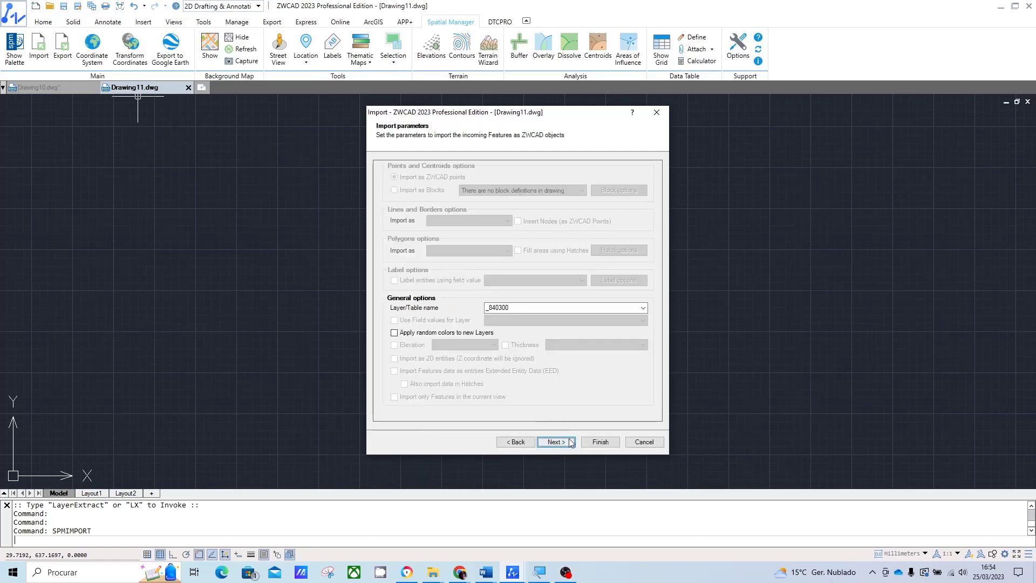
click(571, 442)
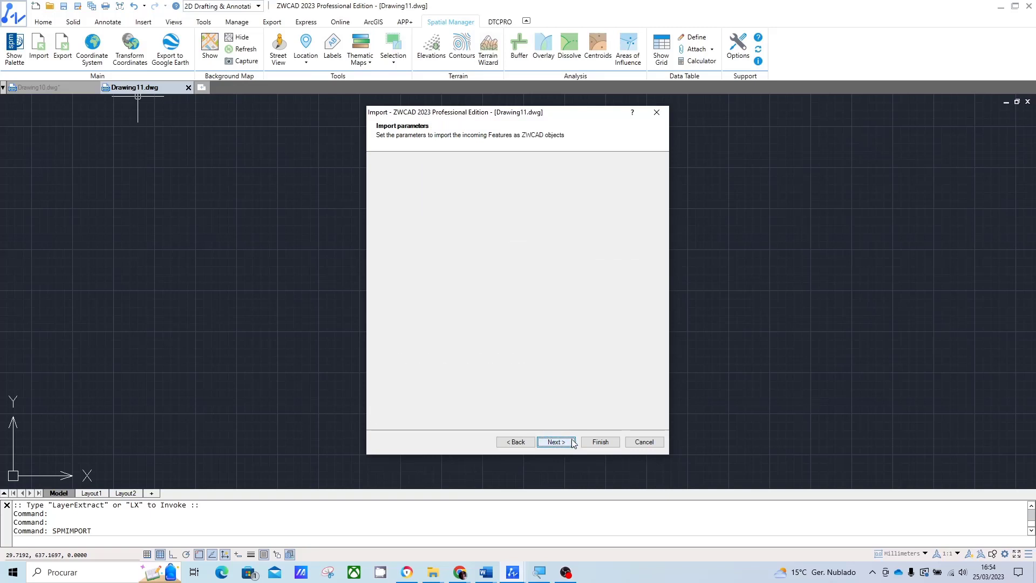
click(600, 442)
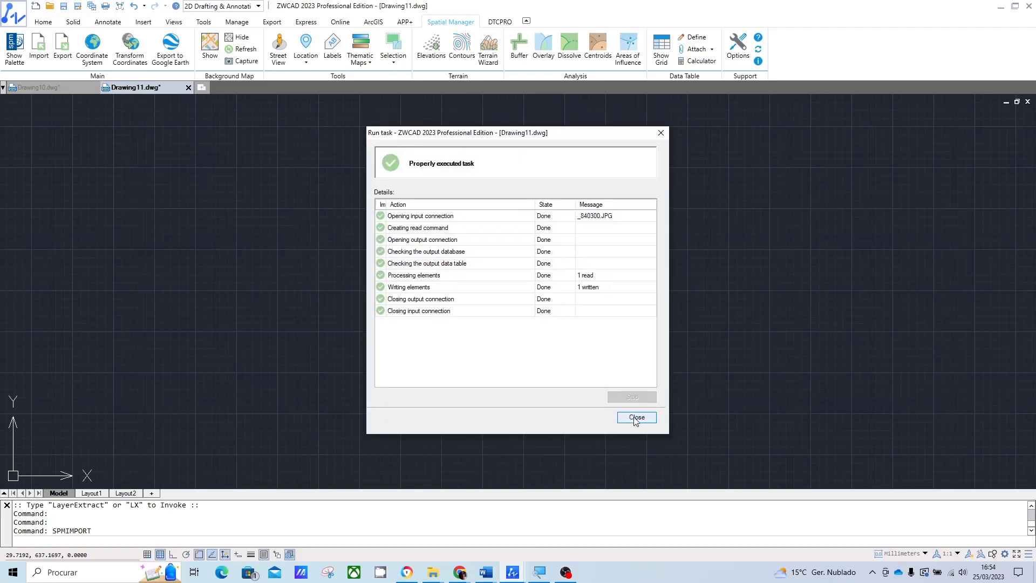
click(636, 418)
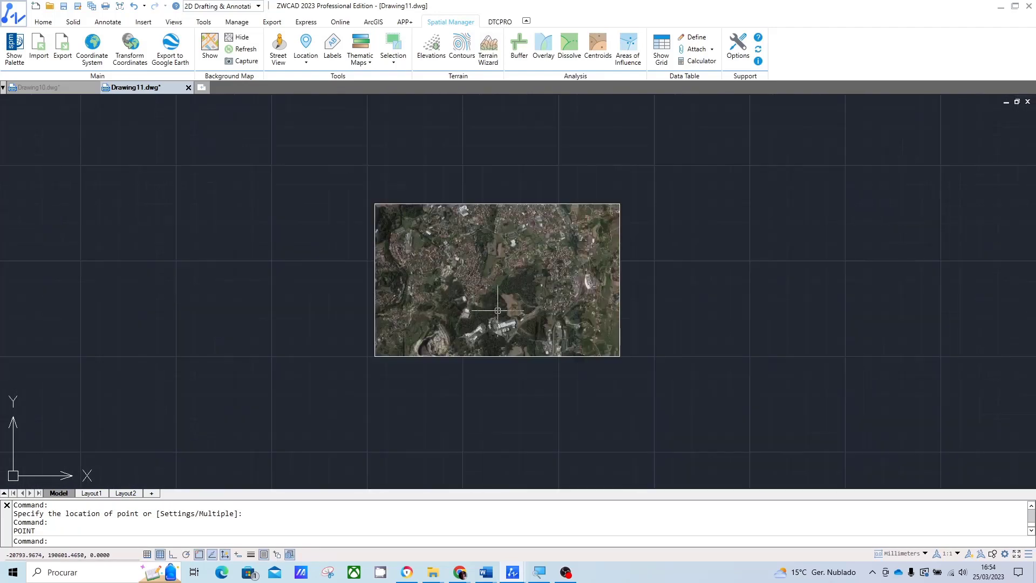
Bring the first aerial image into view and choose _840400.jpg as the next import source.
middle_drag(497, 311, 326, 310)
scroll(398, 273, up, 2)
scroll(293, 294, up, 2)
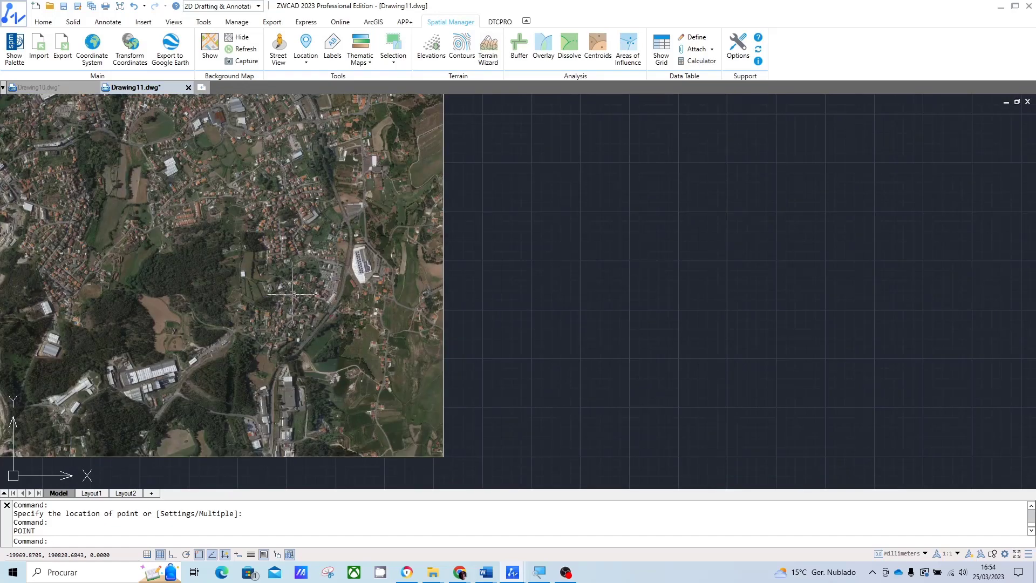
scroll(414, 310, down, 3)
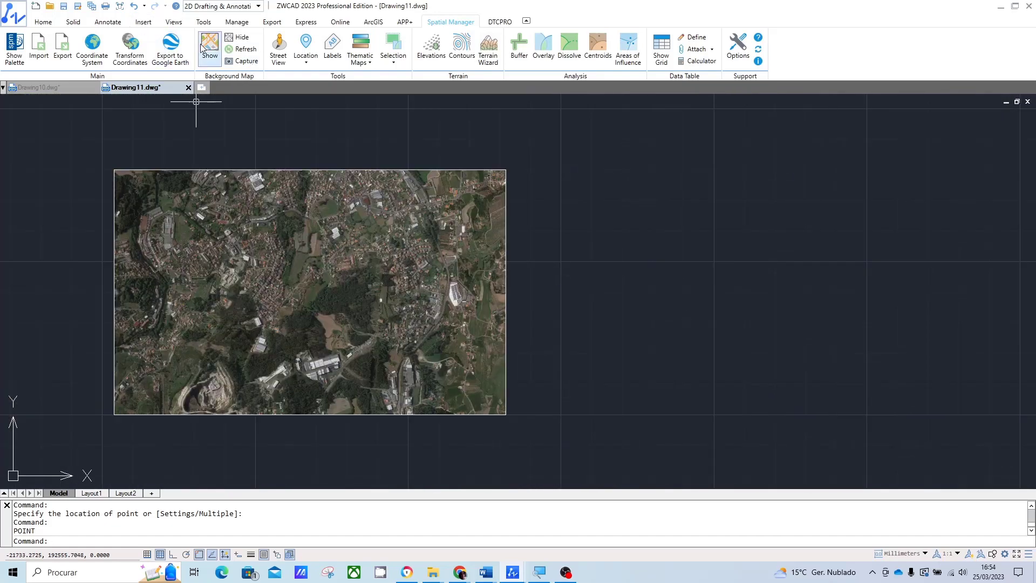
click(44, 58)
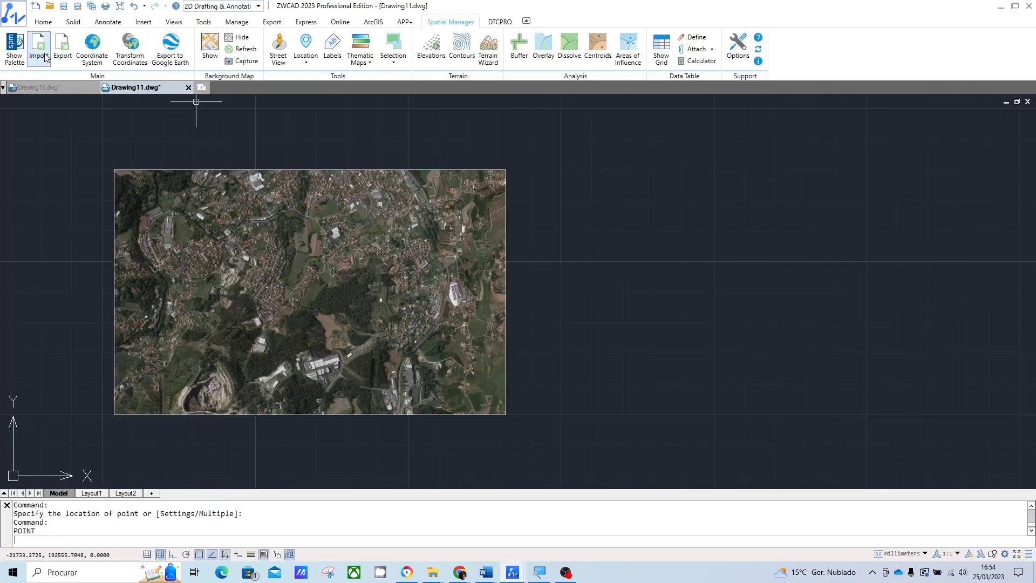
click(45, 58)
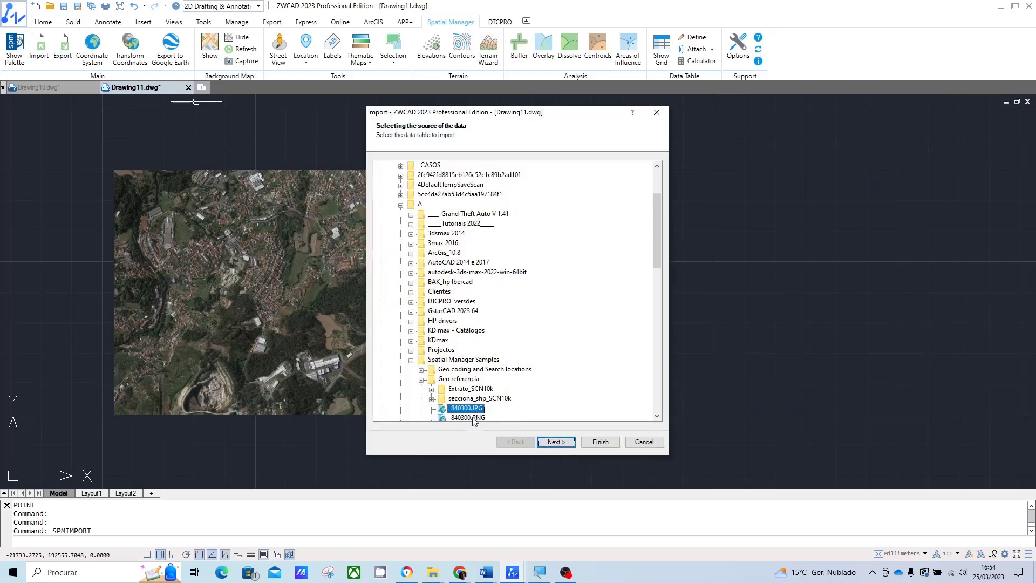
scroll(475, 418, down, 1)
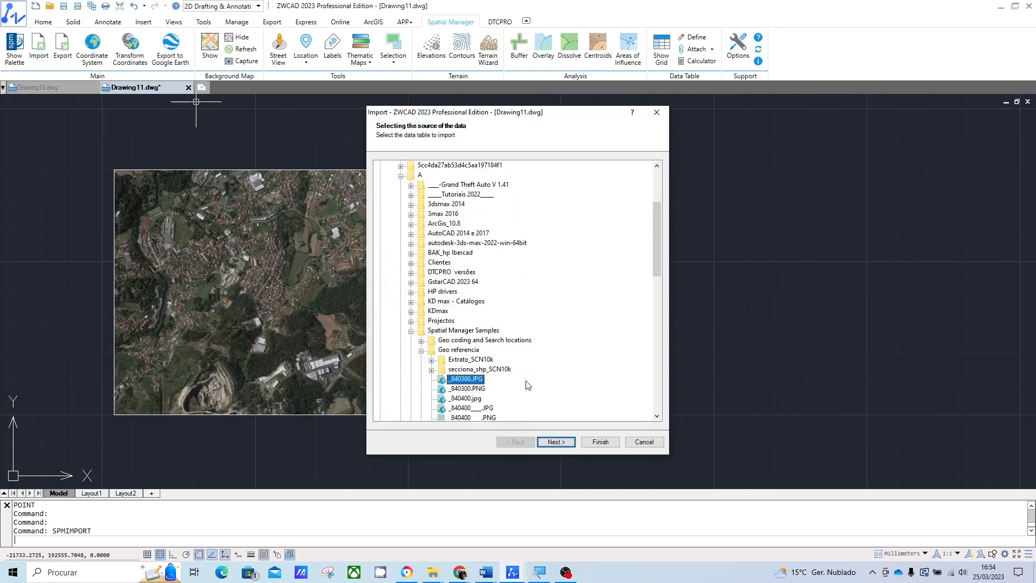
click(467, 399)
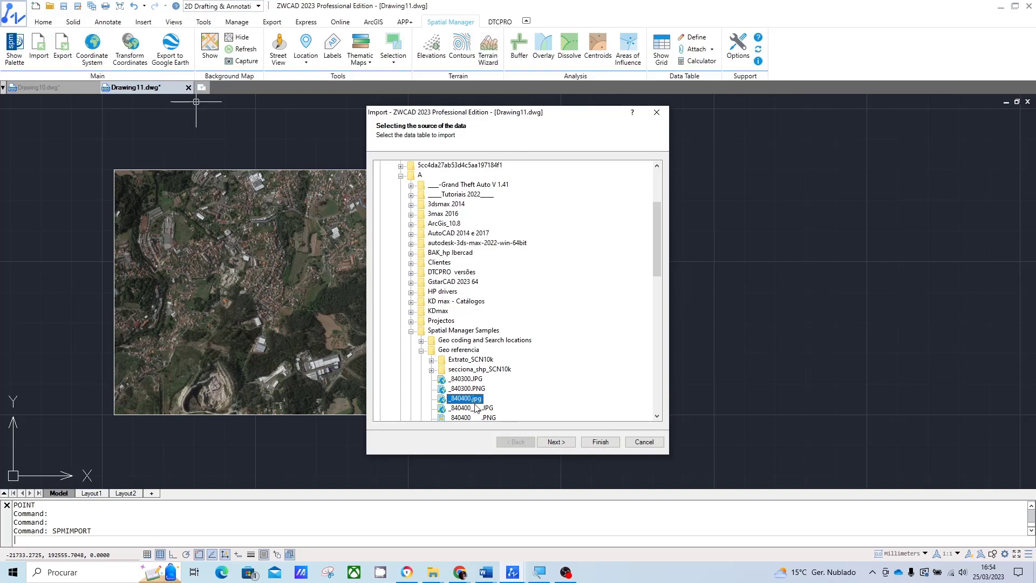
Import _840400.jpg using its World File positioning and close the import report.
click(564, 446)
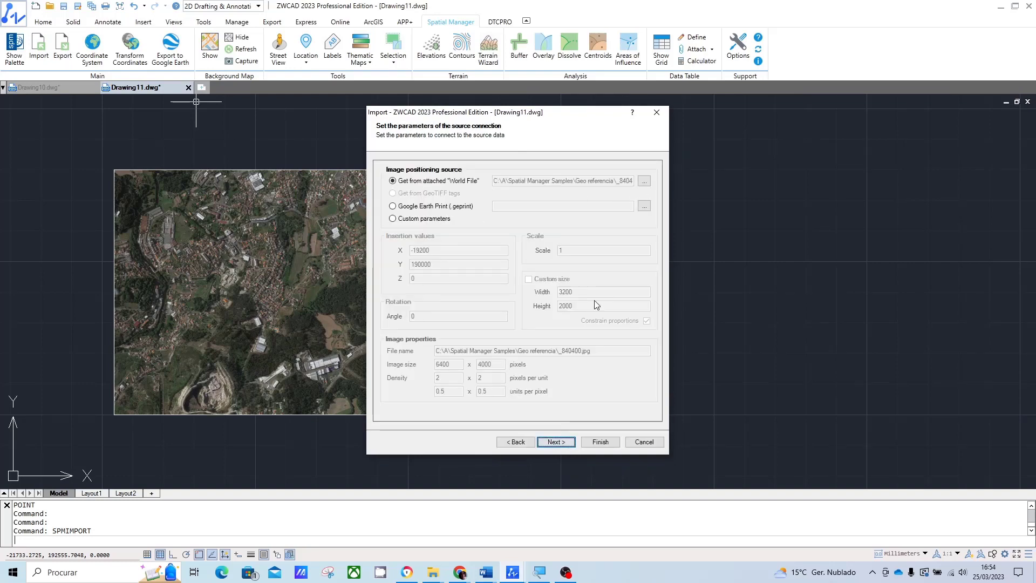
click(564, 441)
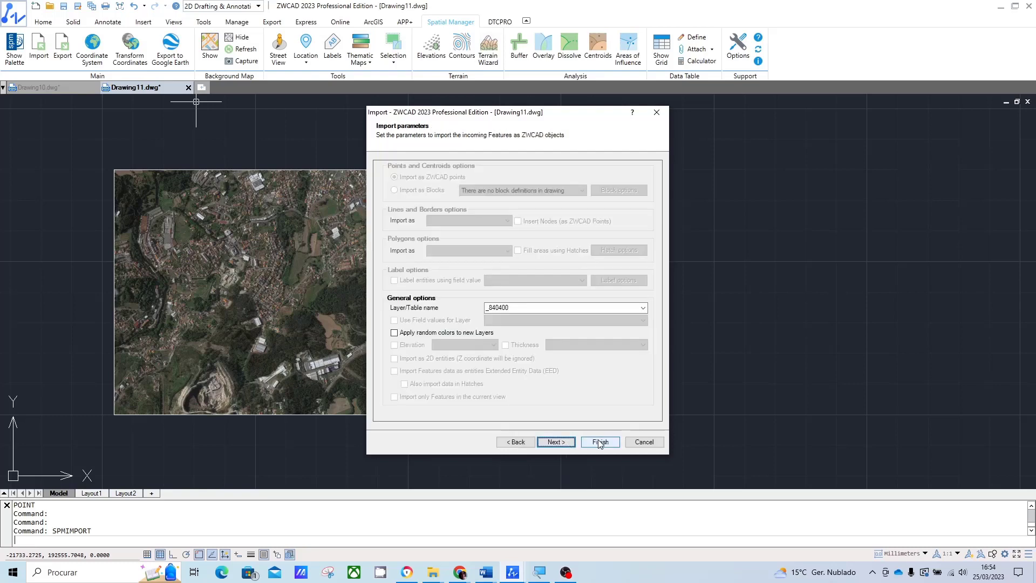
click(600, 442)
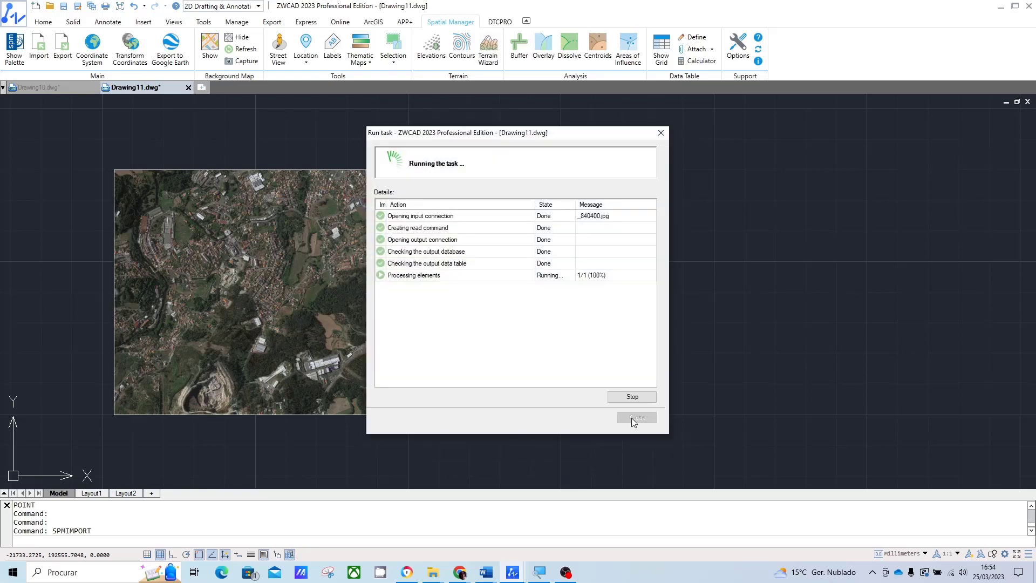
click(633, 418)
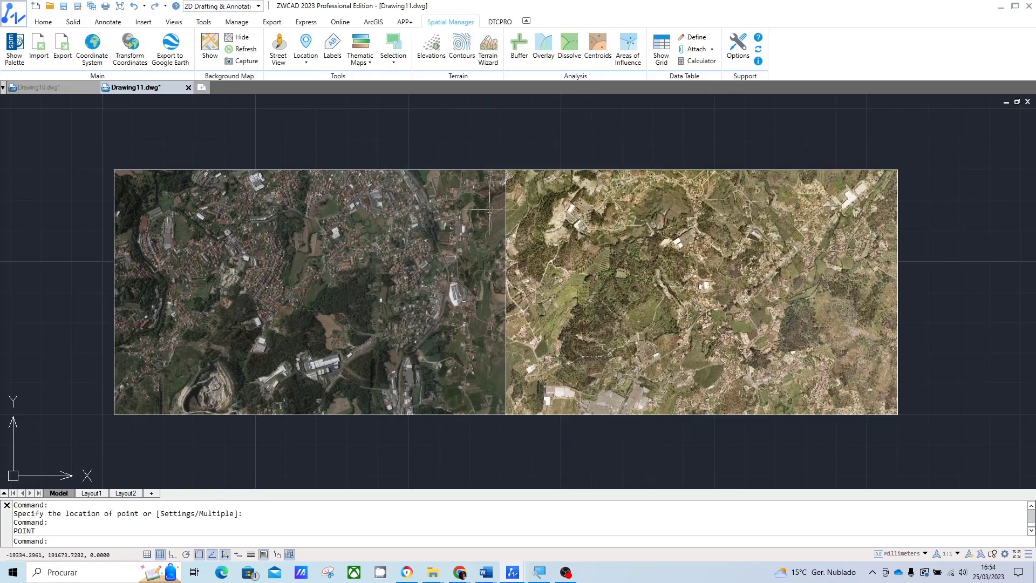
scroll(490, 216, up, 2)
scroll(526, 265, up, 2)
scroll(618, 411, up, 2)
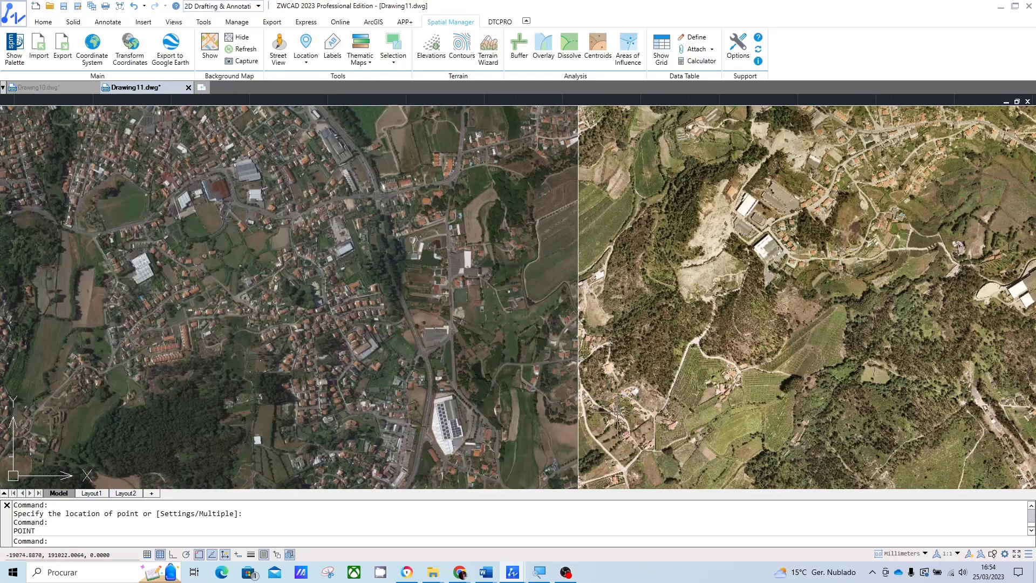
scroll(618, 411, down, 4)
middle_drag(618, 411, 496, 255)
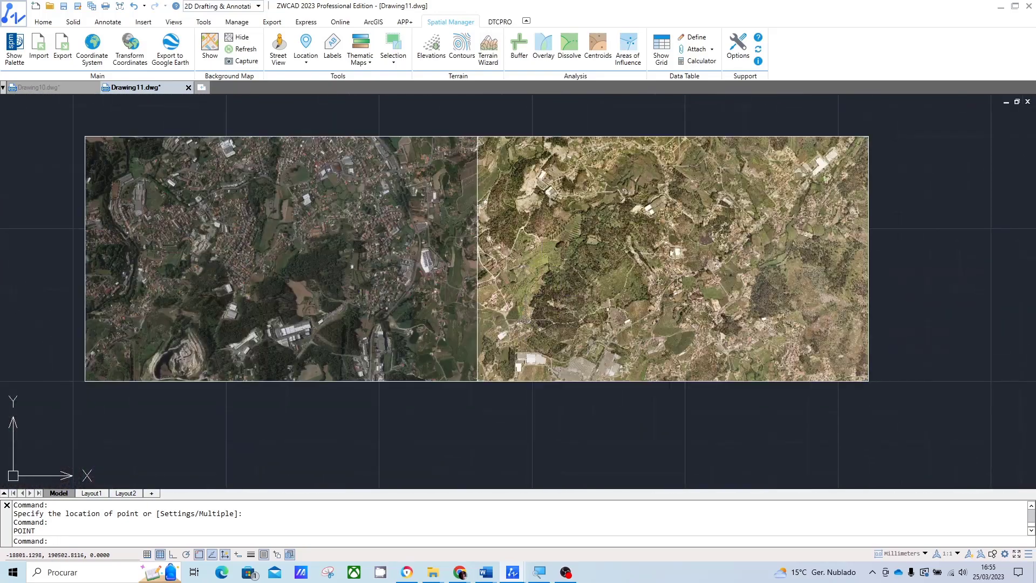
scroll(475, 319, up, 2)
scroll(575, 344, up, 1)
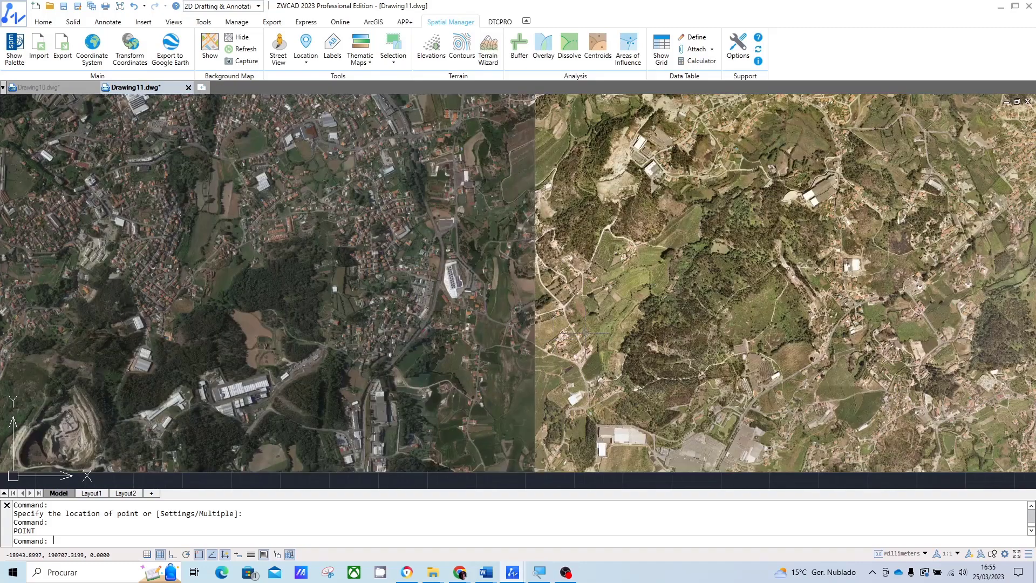
scroll(585, 332, down, 2)
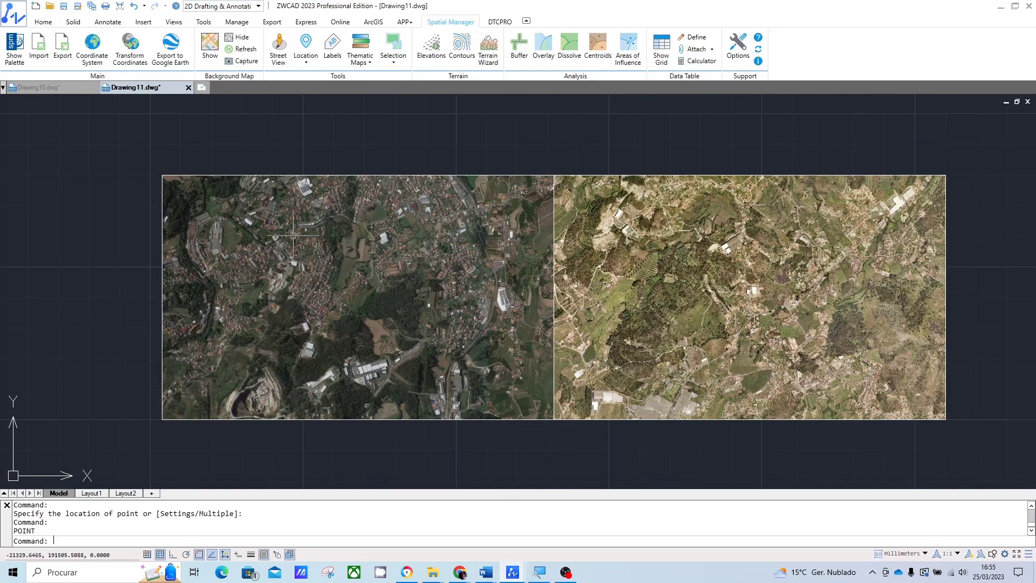
scroll(225, 188, up, 2)
scroll(659, 297, down, 3)
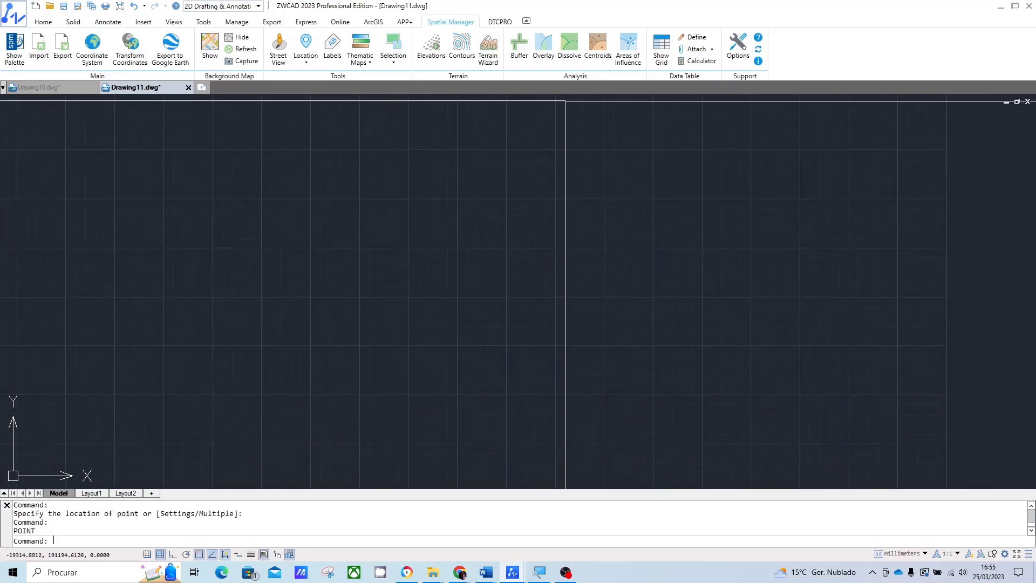
scroll(599, 388, up, 2)
scroll(588, 410, up, 2)
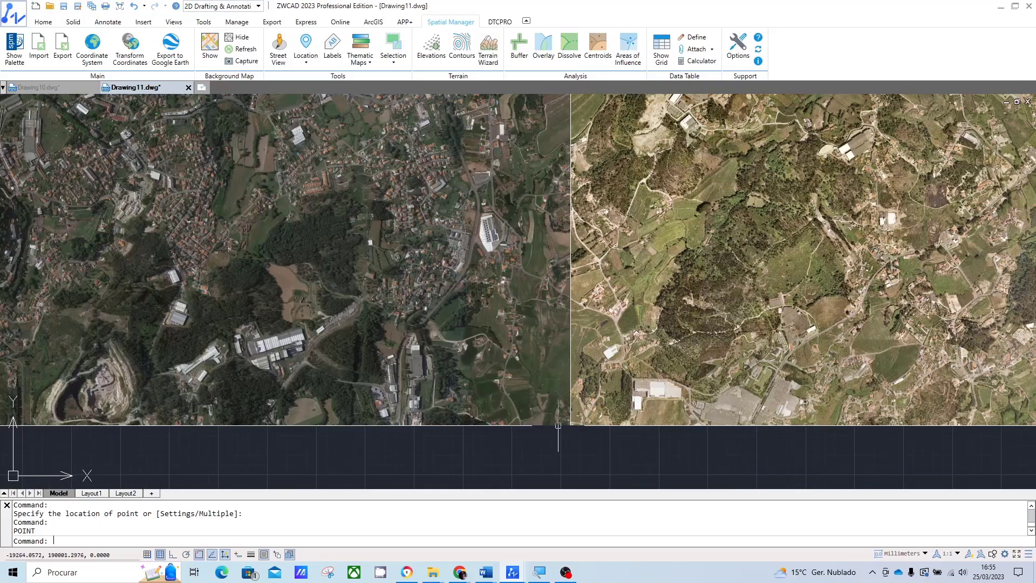
scroll(580, 431, up, 2)
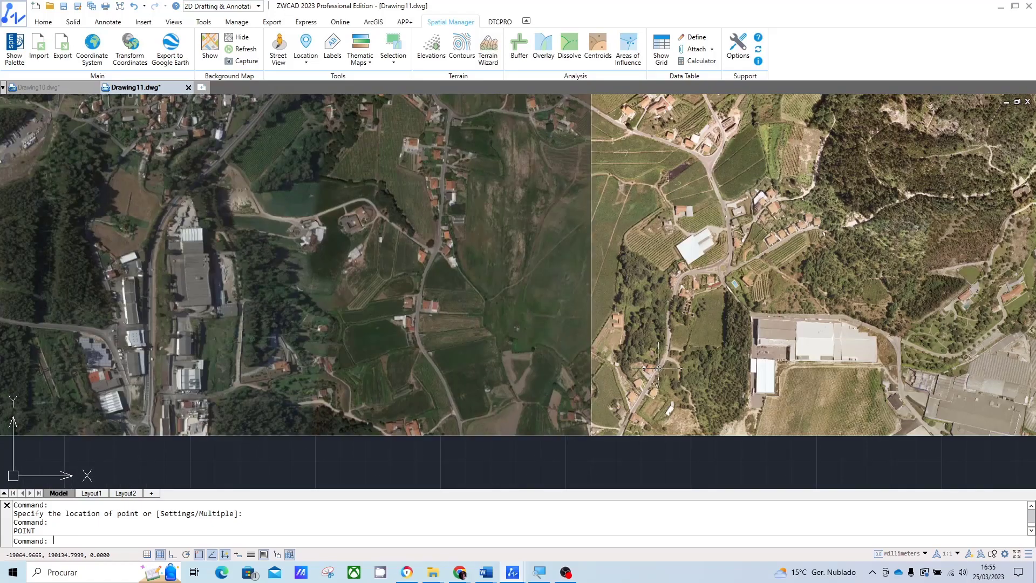
scroll(659, 368, down, 1)
scroll(571, 300, down, 1)
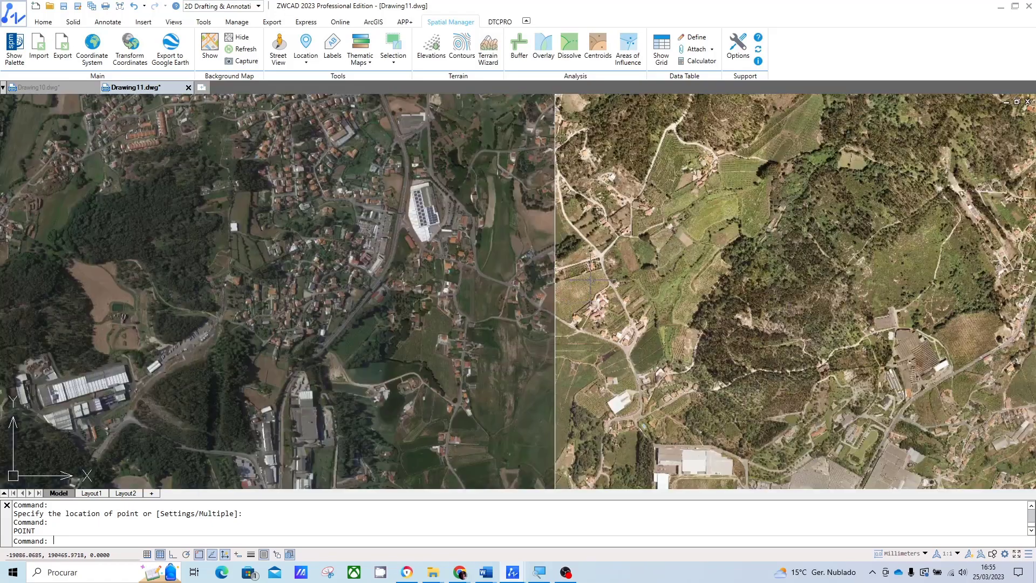
scroll(591, 280, down, 1)
scroll(582, 269, down, 1)
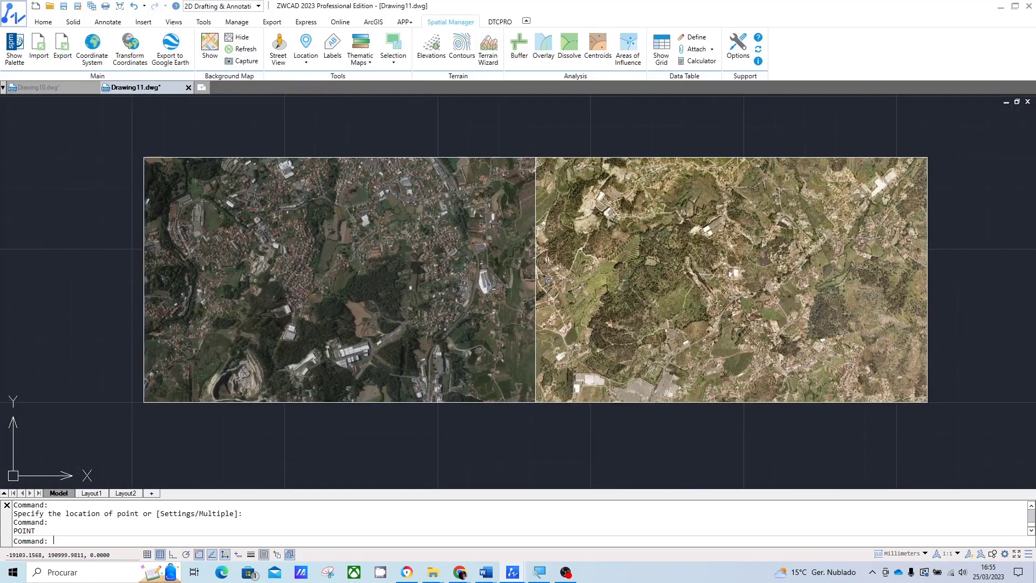
Turn on the background map using the 3763 ETRS89 / Portugal TM06 coordinate system.
click(211, 48)
click(634, 311)
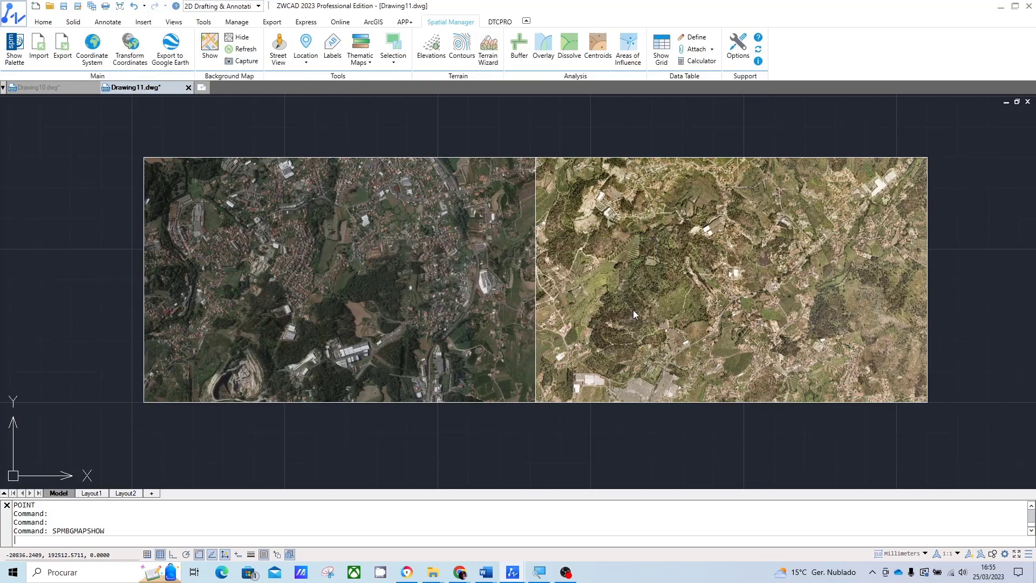
click(476, 208)
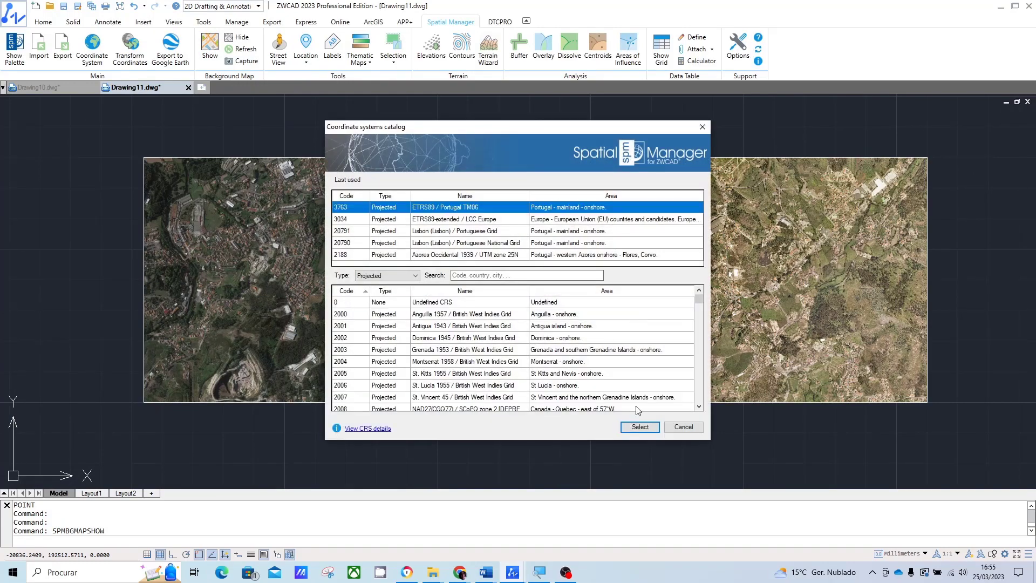
click(640, 426)
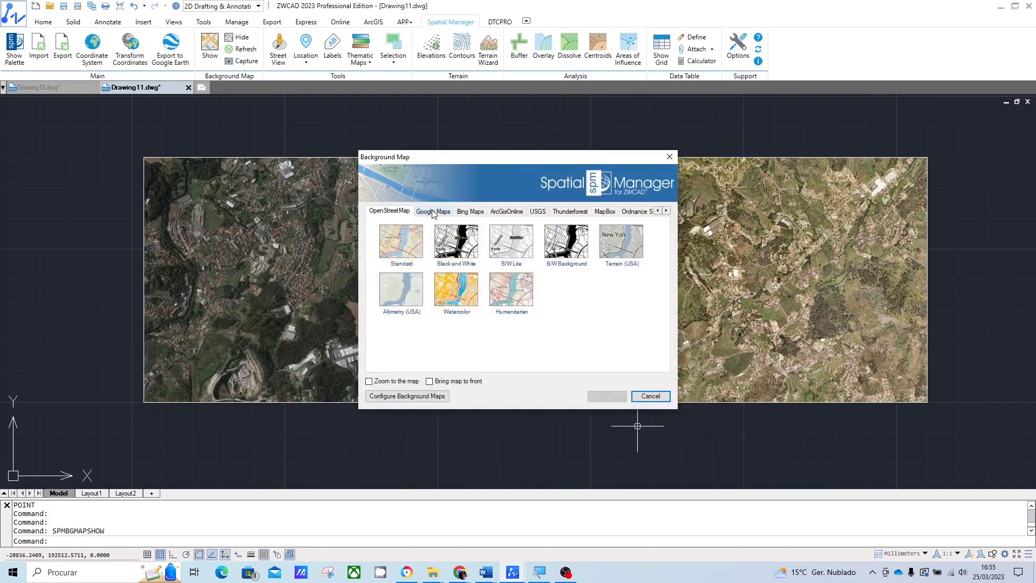
Choose the Bing Maps 'Map hybrid' style and apply it as the background.
click(468, 214)
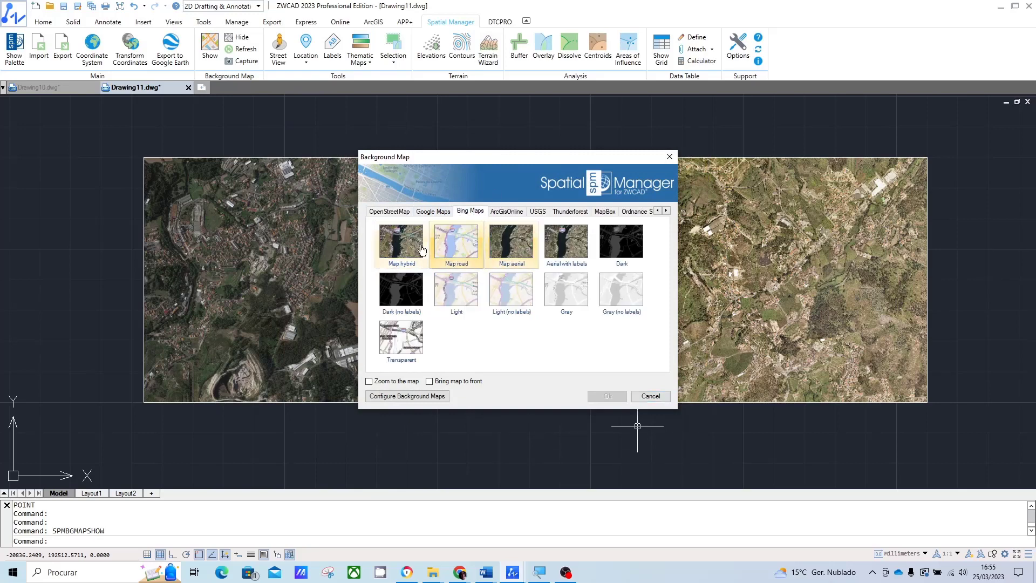
click(401, 246)
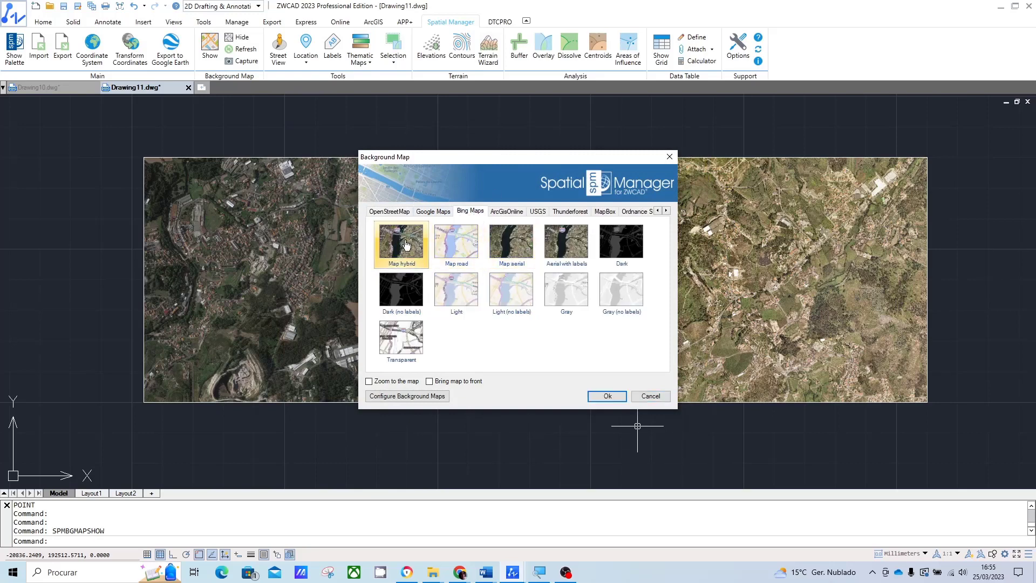
click(610, 396)
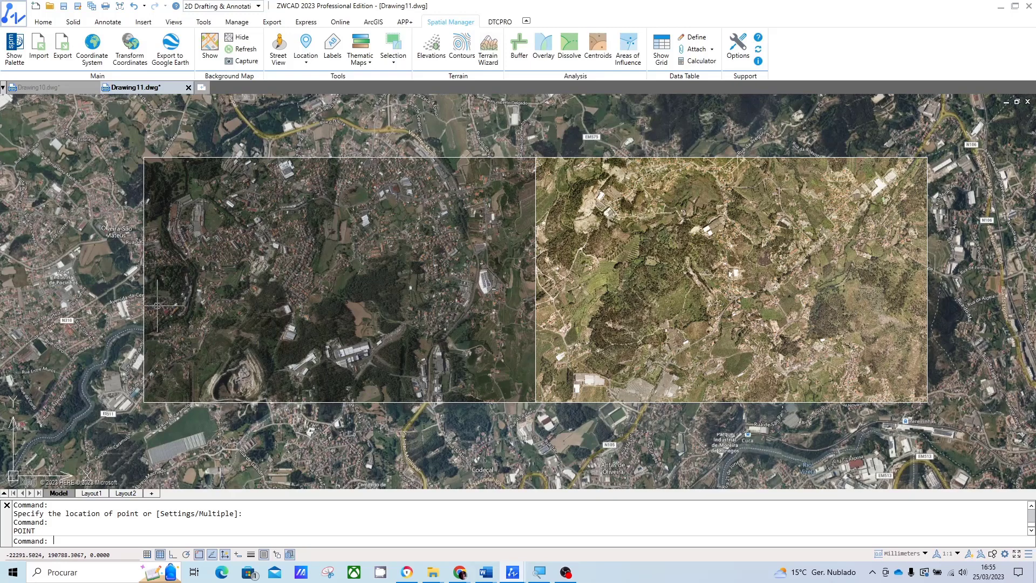
scroll(636, 146, up, 4)
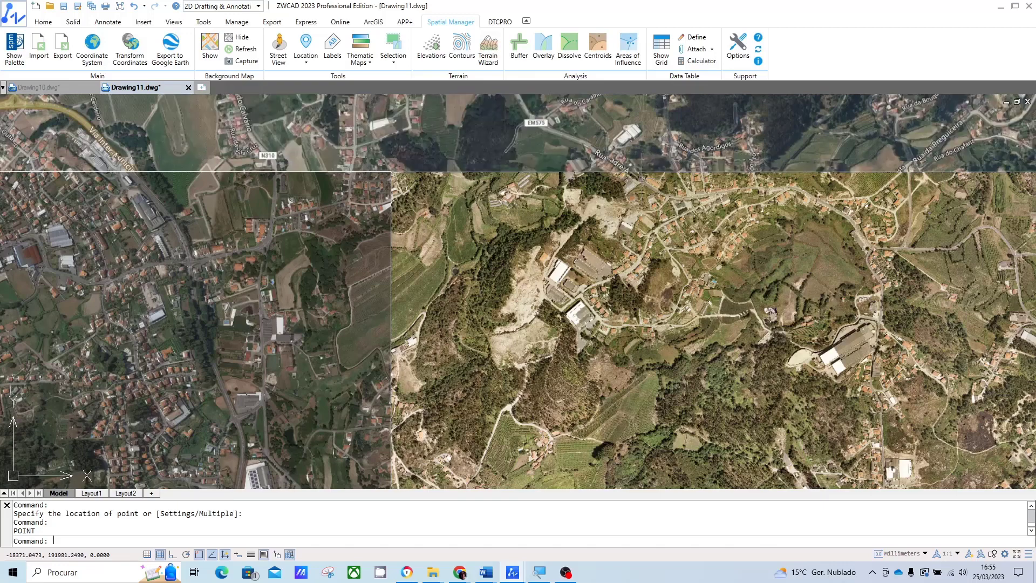
middle_drag(812, 150, 522, 134)
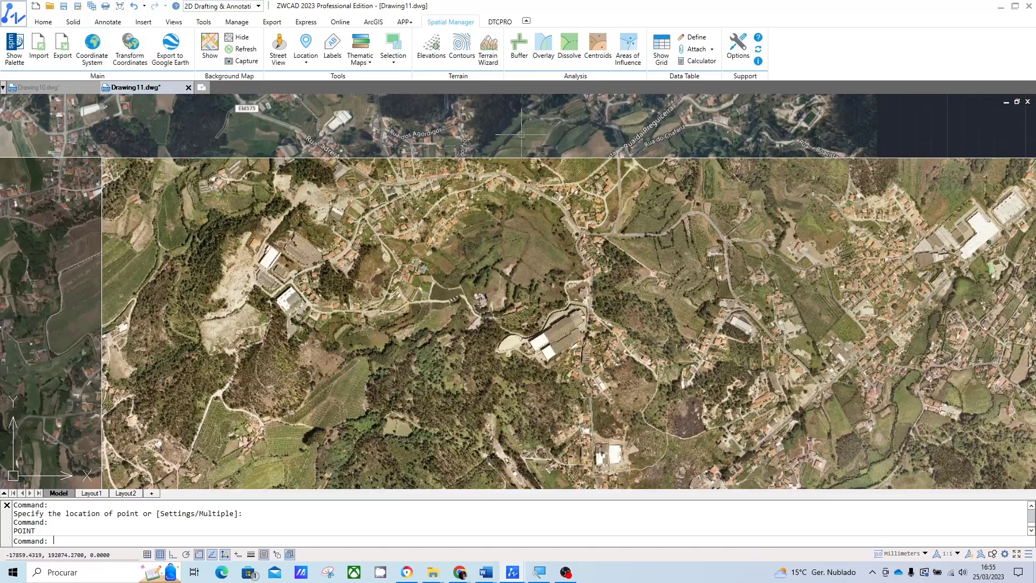
scroll(714, 186, down, 2)
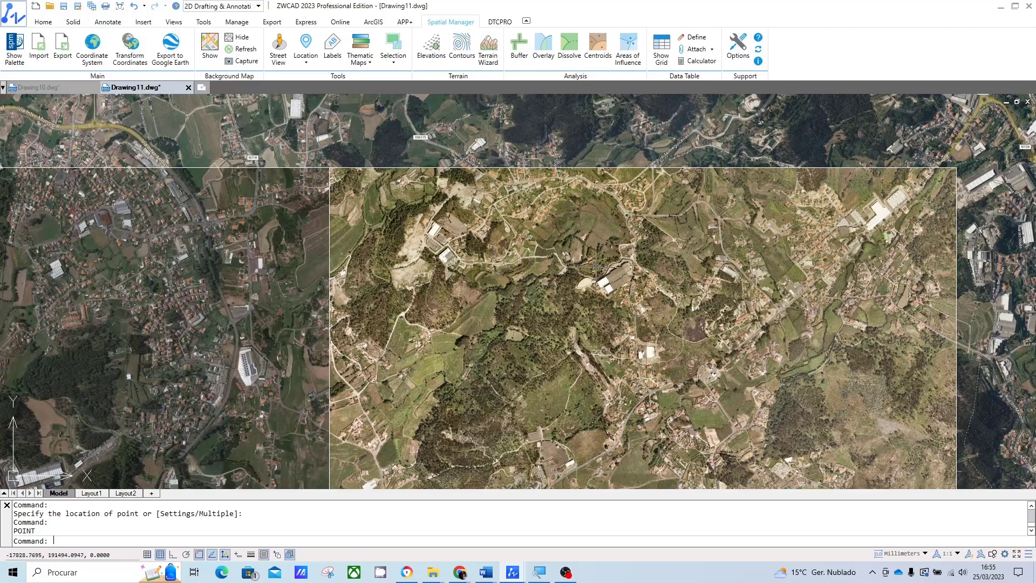
scroll(428, 231, up, 2)
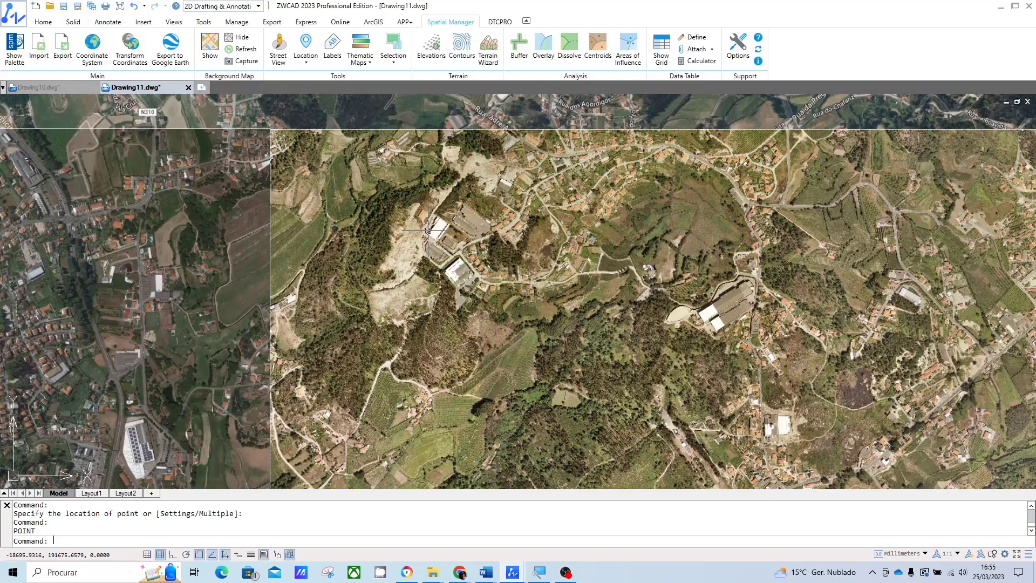
middle_drag(334, 202, 479, 256)
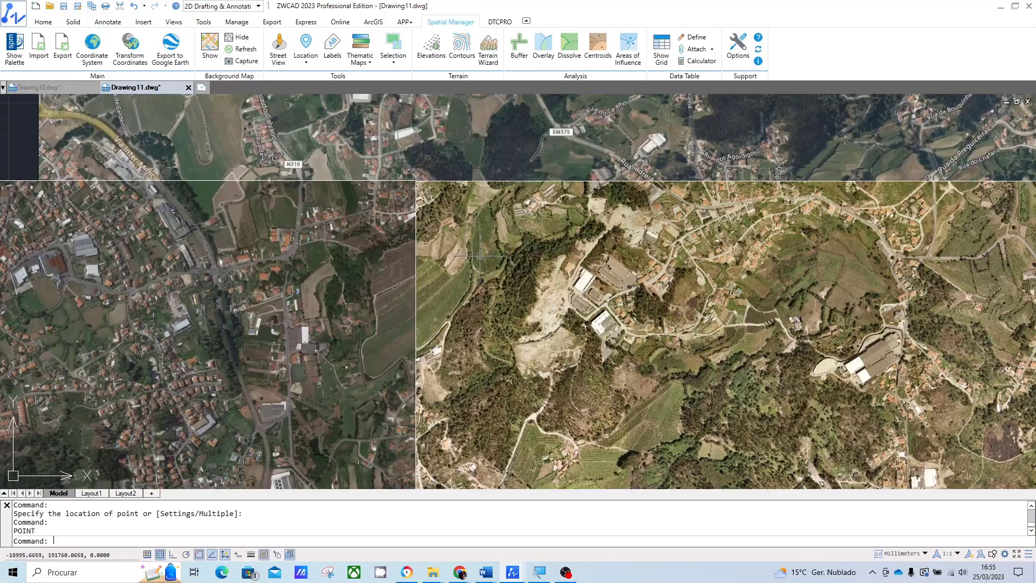